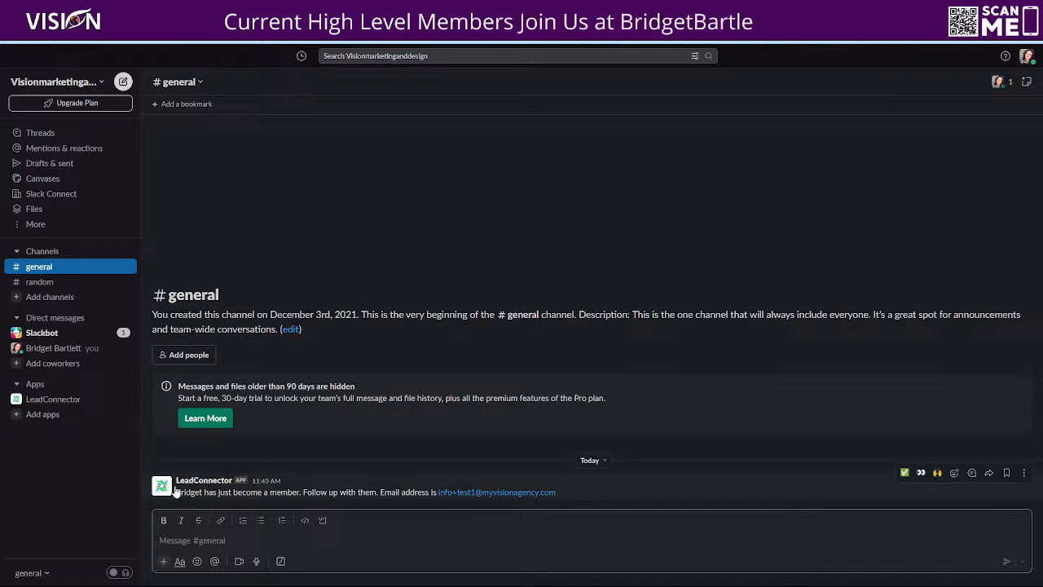
- Open the Integrations settings and review the connected Slack account
left_click(163, 492)
left_click(181, 493)
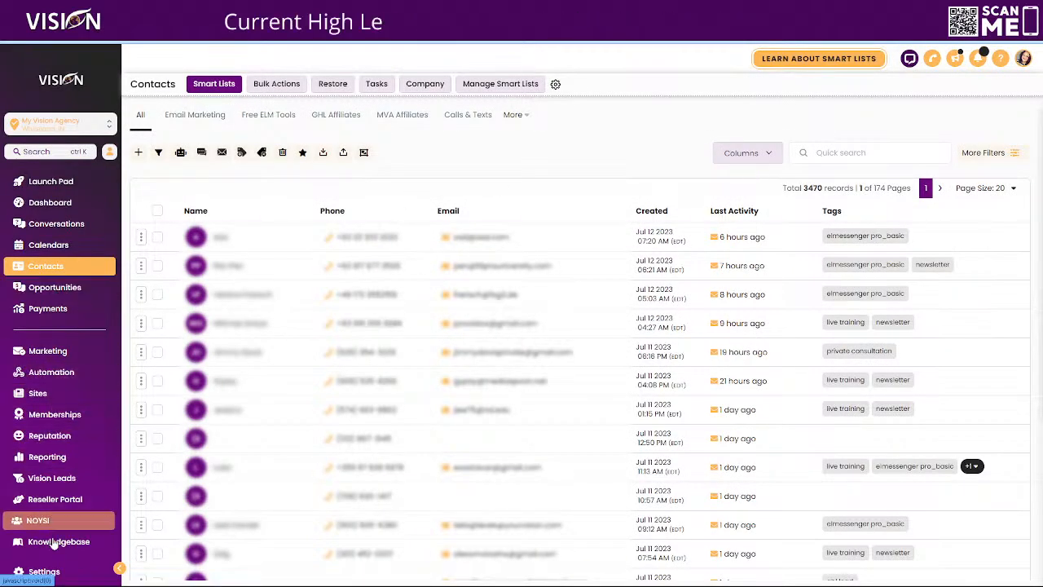
left_click(42, 570)
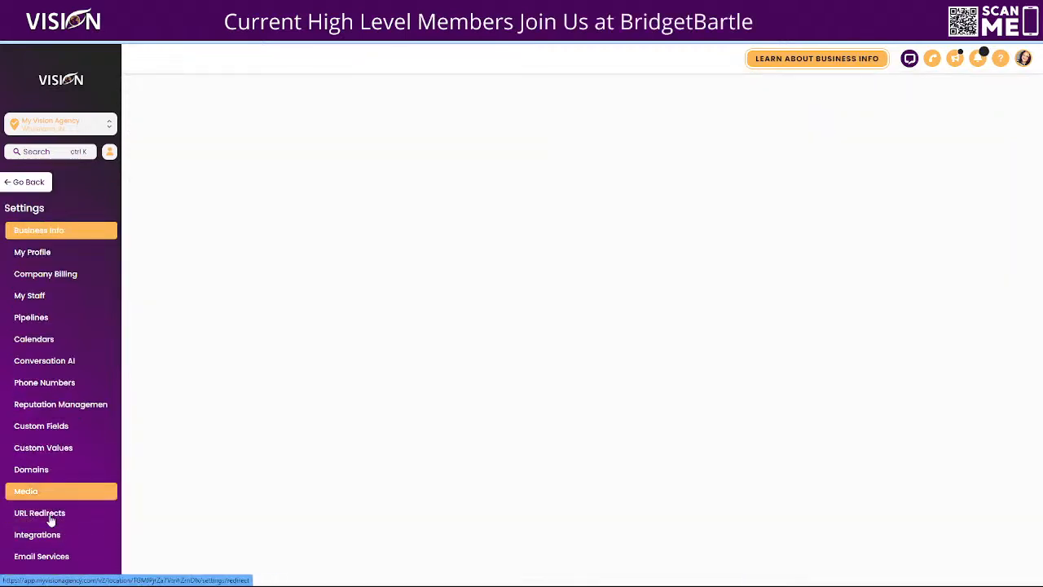
left_click(45, 534)
scroll(551, 340, "down", 3)
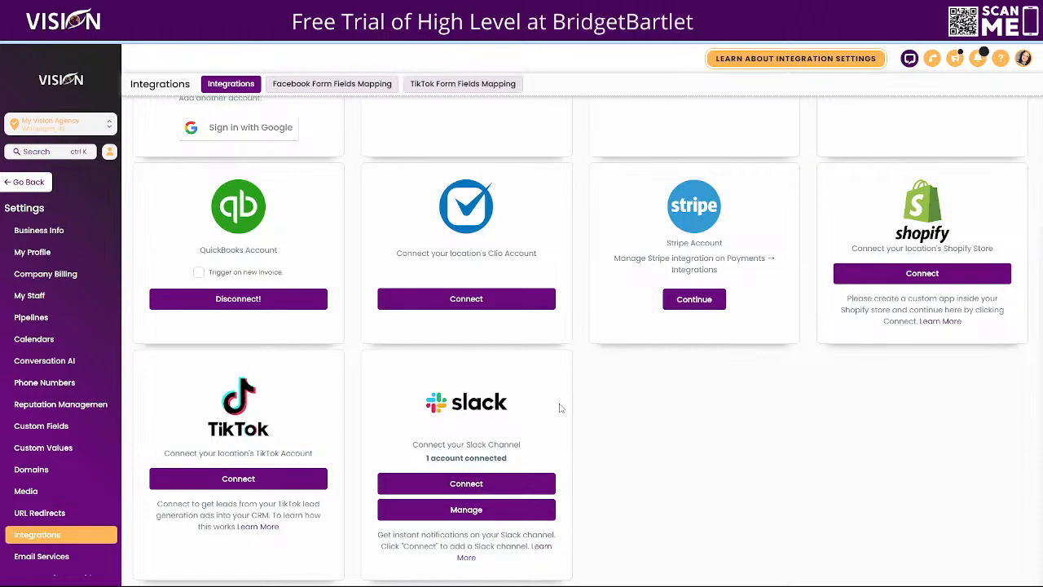
- Open the Onboarding ALL workflow from the third page of the Automation workflow list
left_click(18, 184)
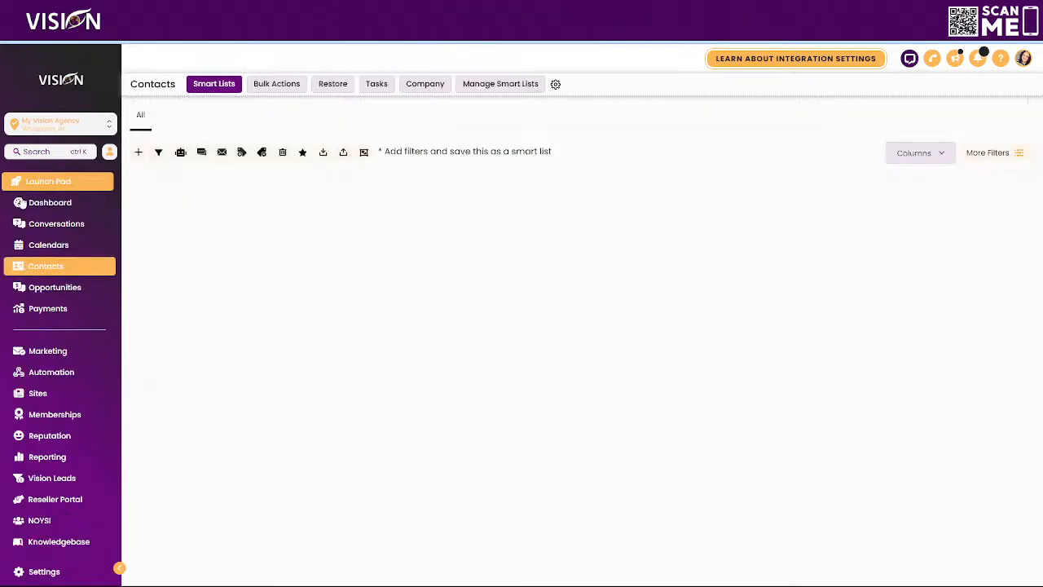
left_click(56, 373)
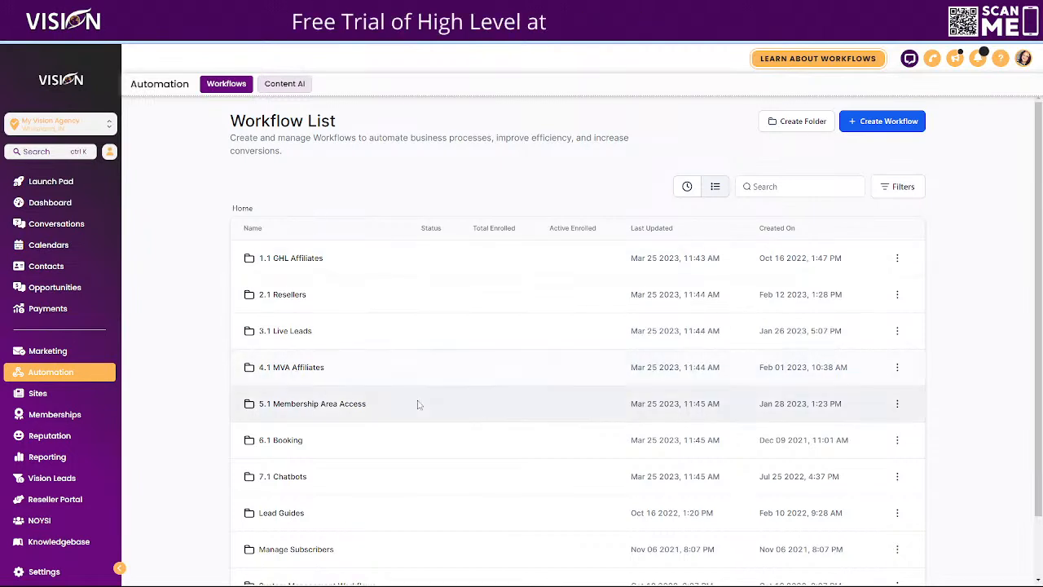
scroll(505, 428, "down", 1)
left_click(896, 550)
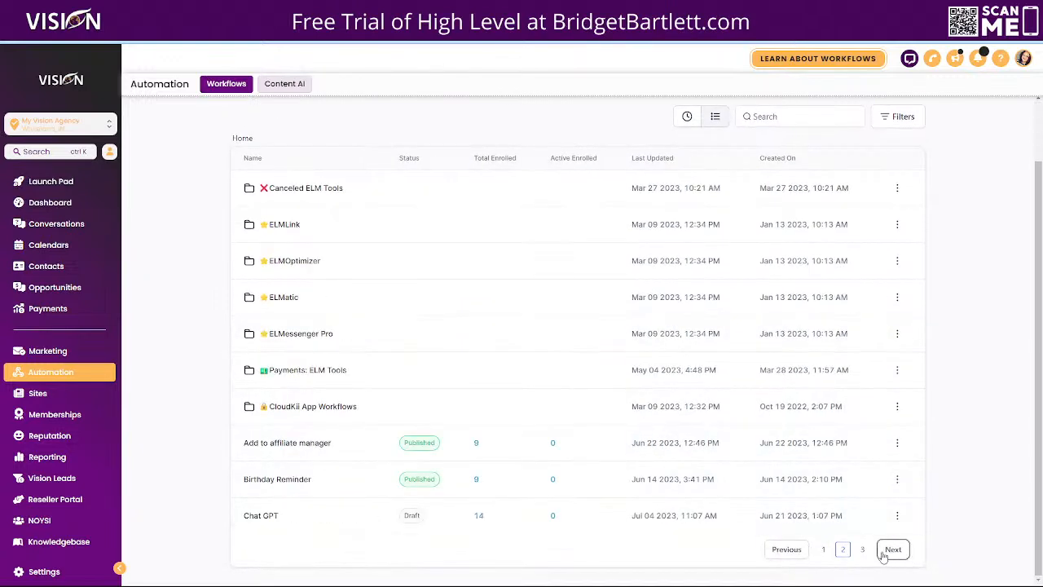
left_click(893, 549)
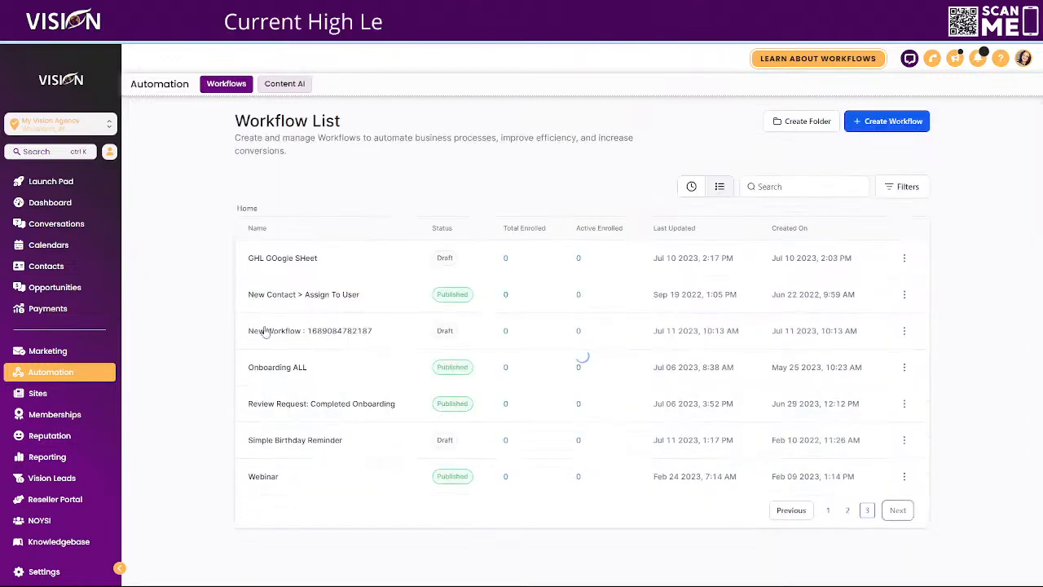
left_click(275, 367)
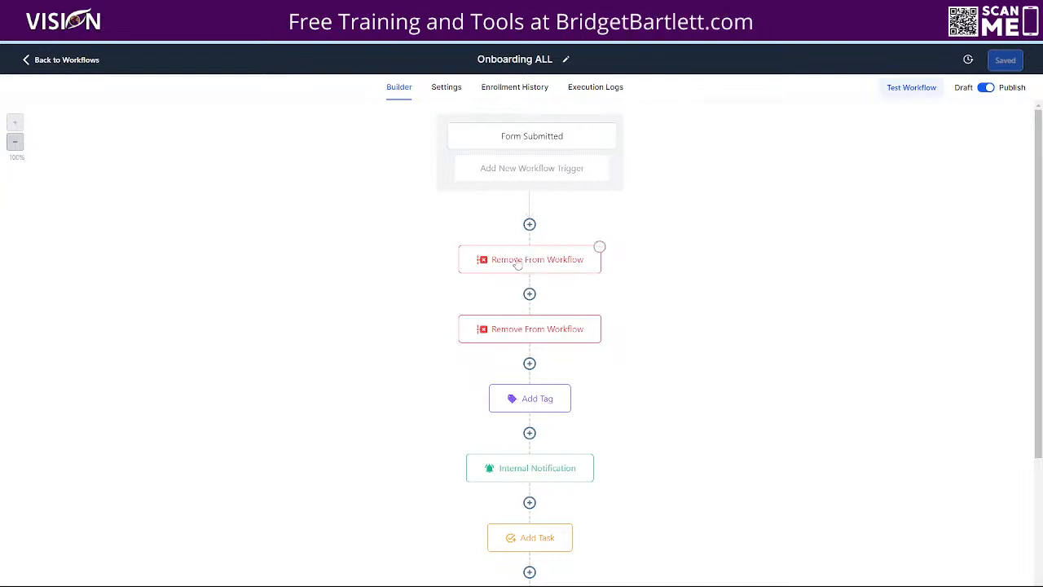
- Scroll through the Onboarding ALL workflow to examine its trigger and existing actions
scroll(684, 338, "down", 2)
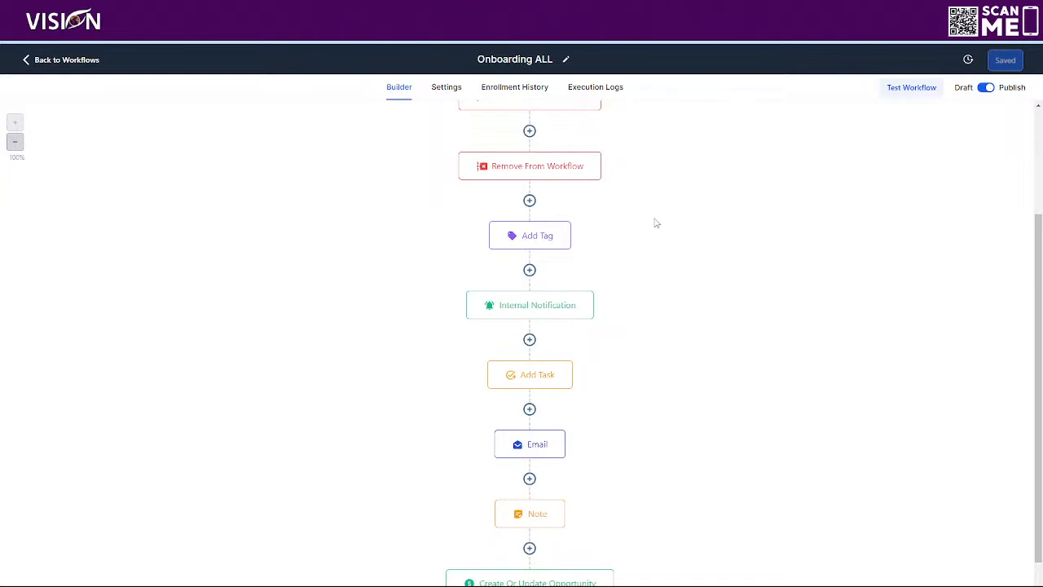
scroll(663, 195, "up", 1)
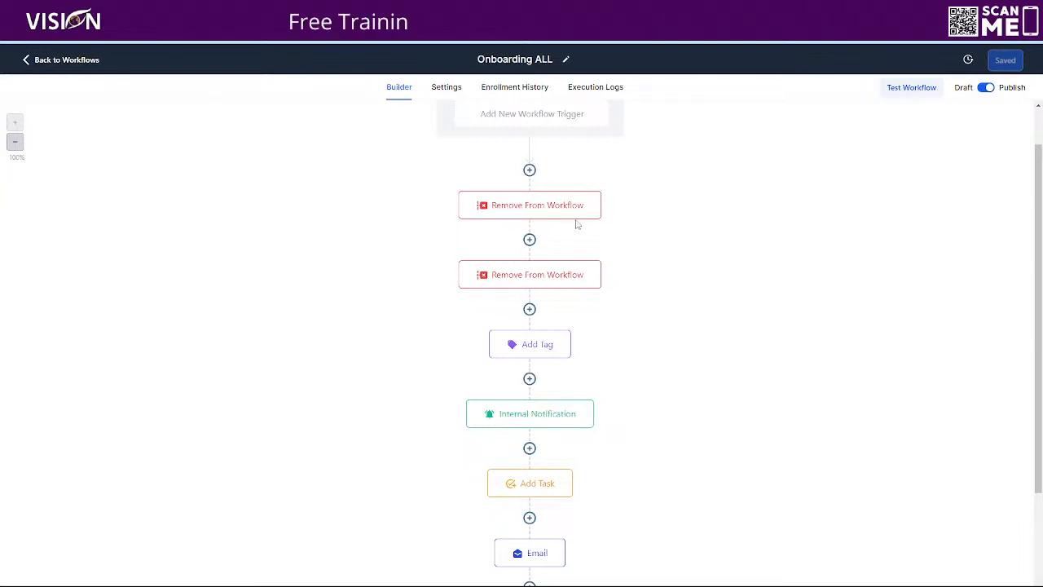
scroll(720, 373, "down", 1)
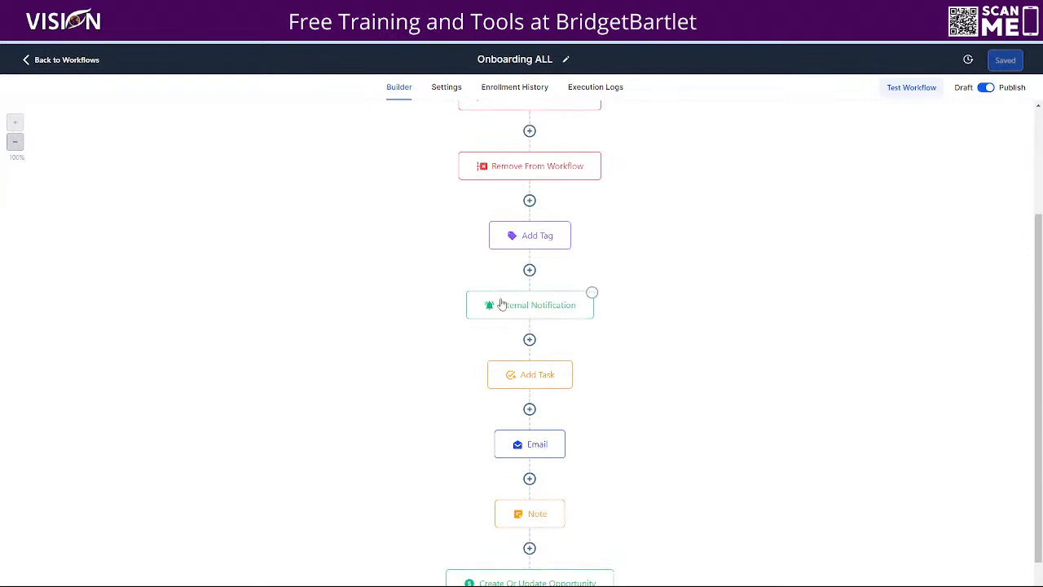
scroll(550, 330, "down", 1)
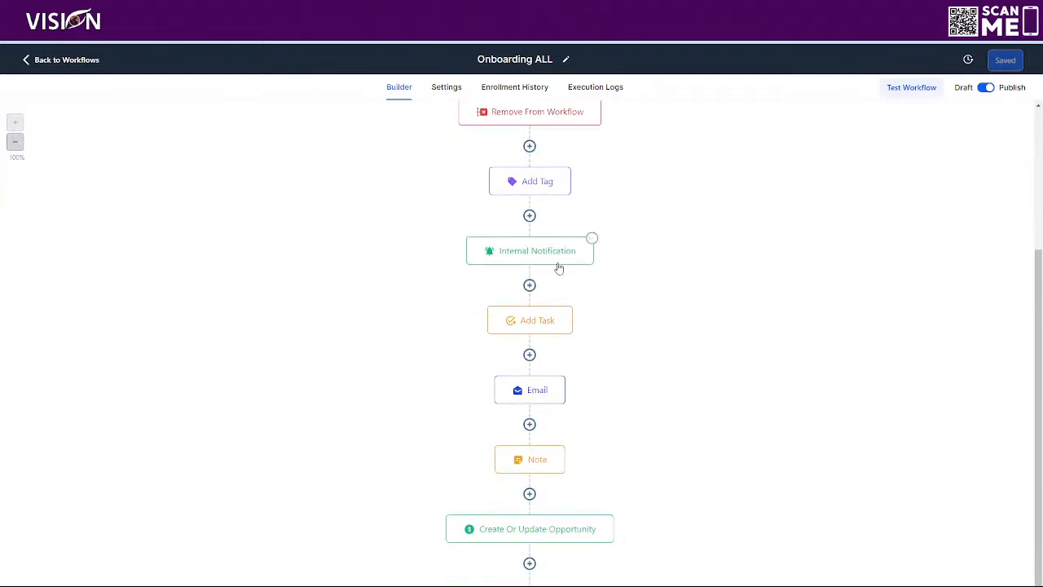
scroll(682, 393, "down", 1)
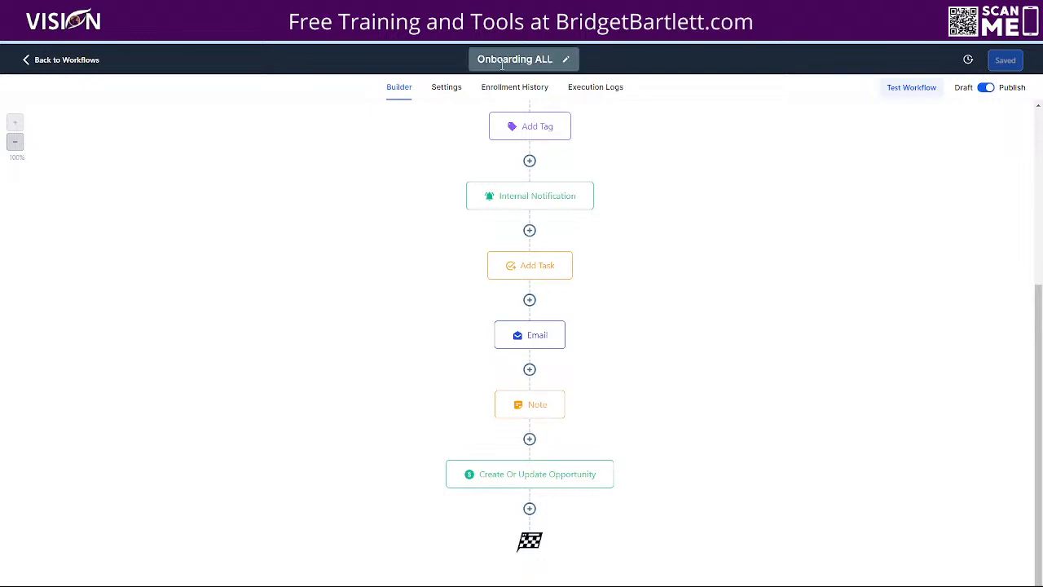
scroll(700, 326, "up", 4)
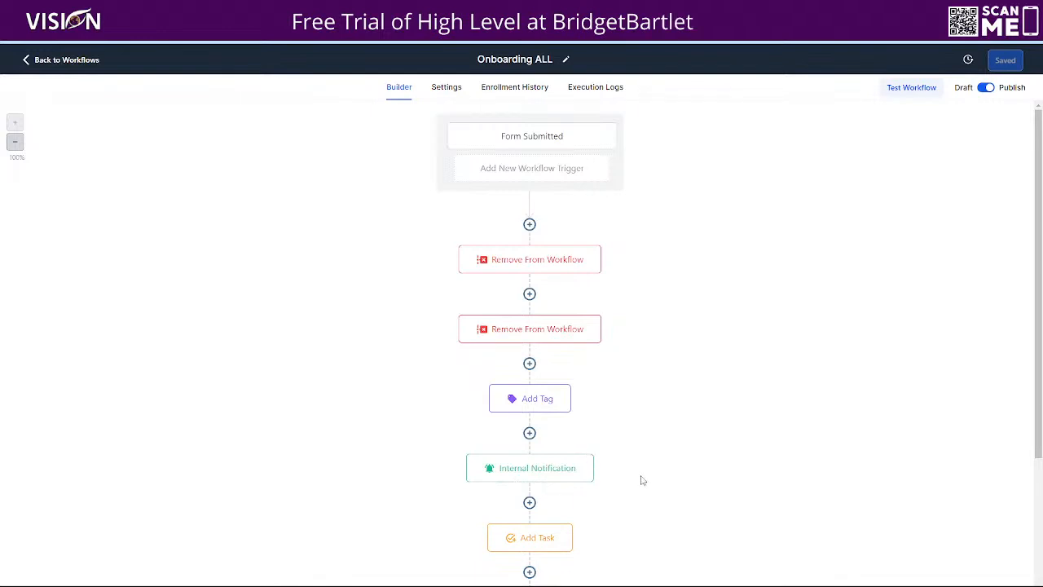
scroll(639, 479, "down", 4)
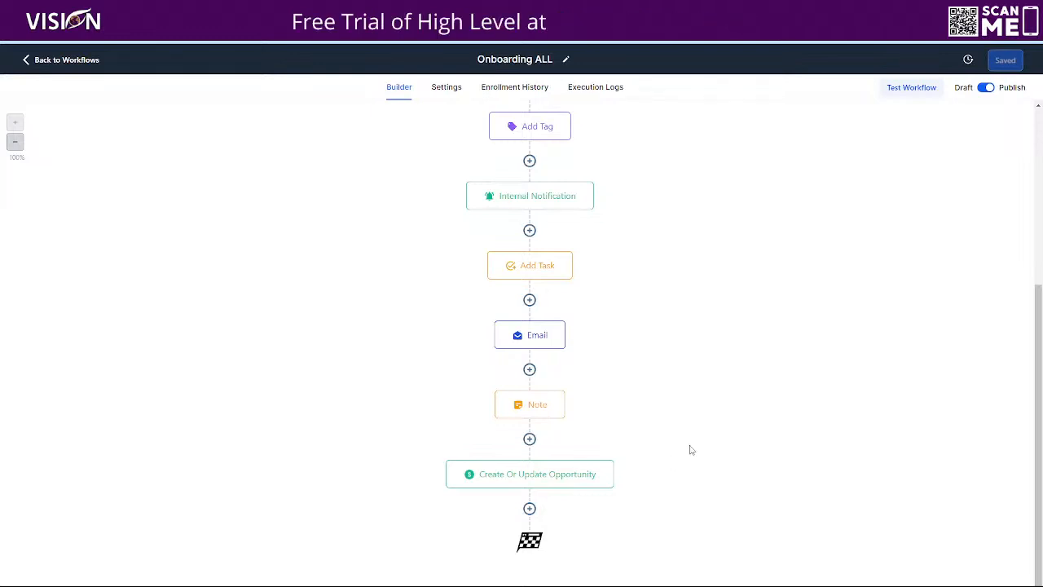
- Add a Slack action after the Create Or Update Opportunity step at the end of the workflow
left_click(530, 509)
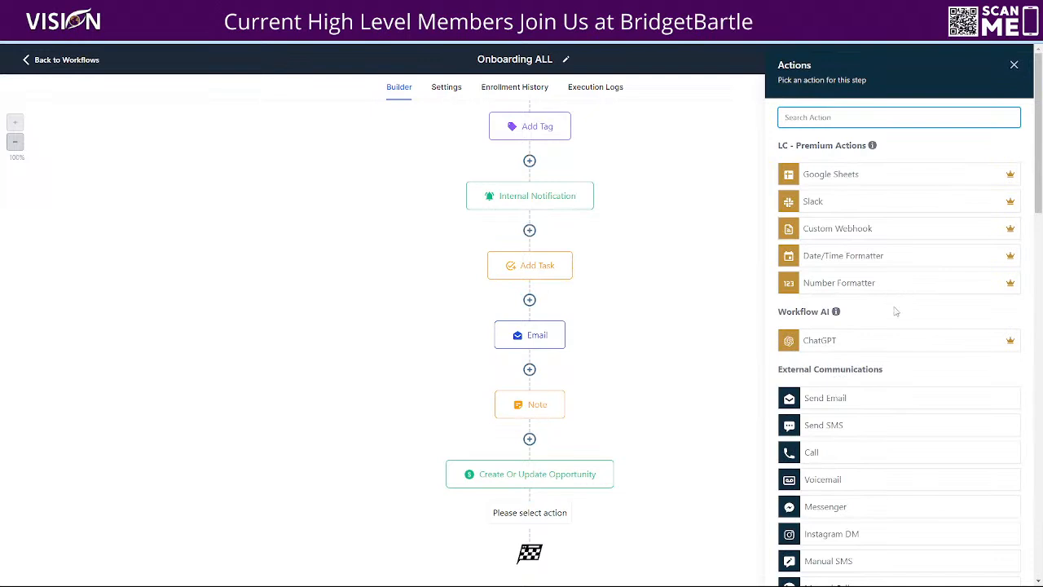
scroll(888, 303, "down", 1)
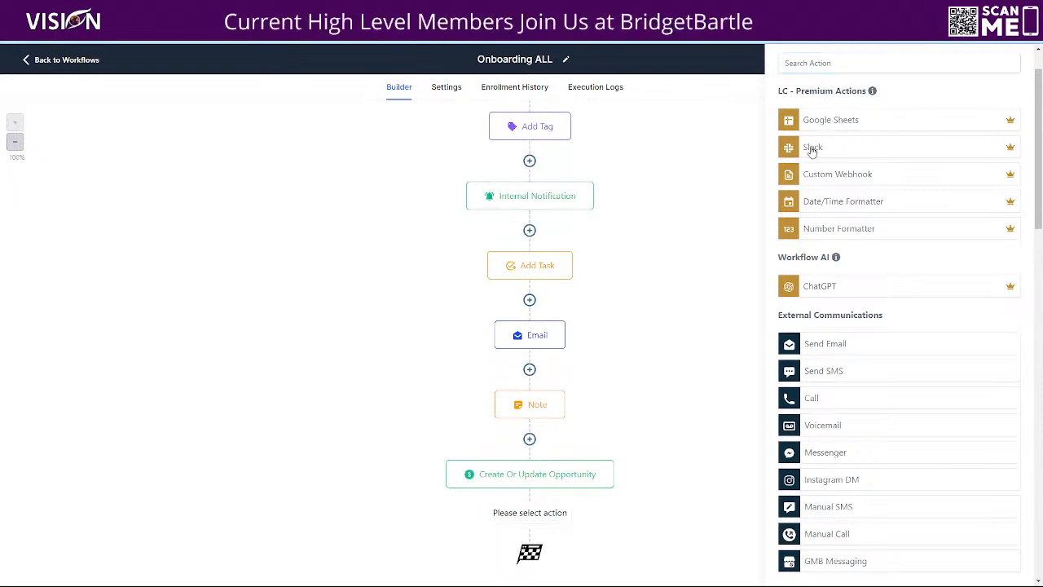
left_click(813, 149)
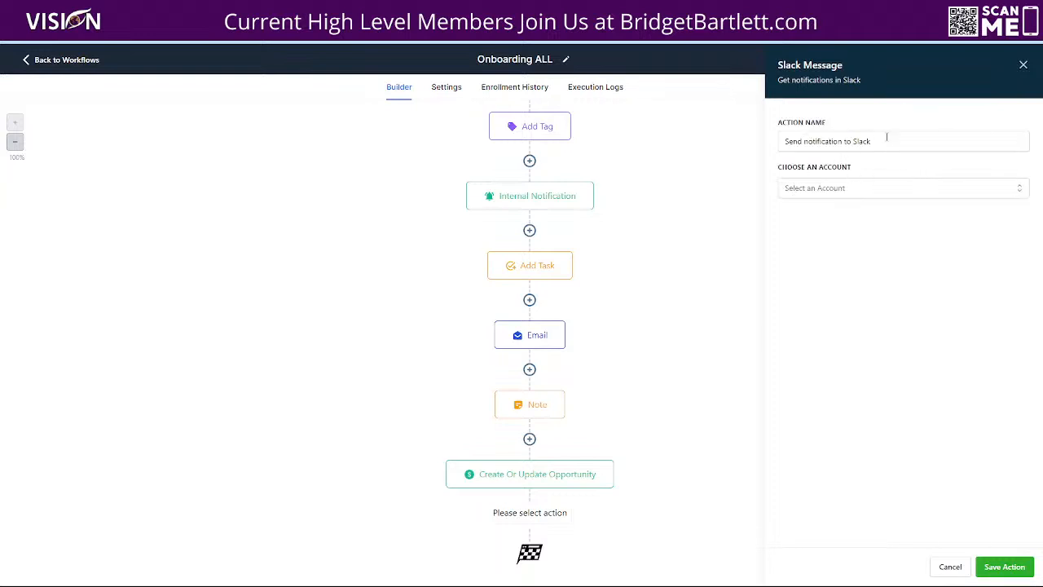
- Set the Slack account to Visionmarketinganddesign - consulting and the event to Send Public Channel message
left_click(828, 189)
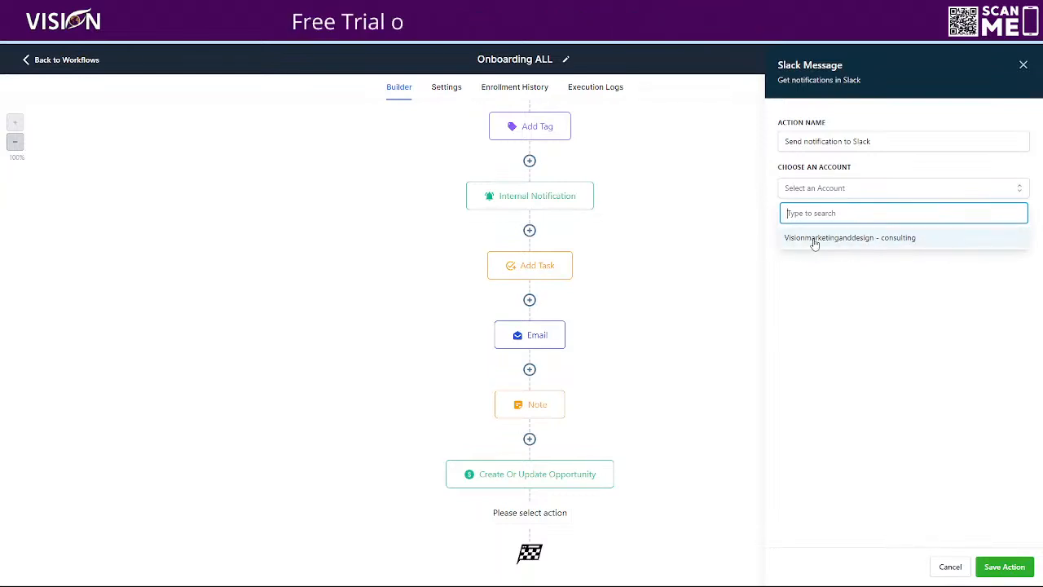
left_click(813, 240)
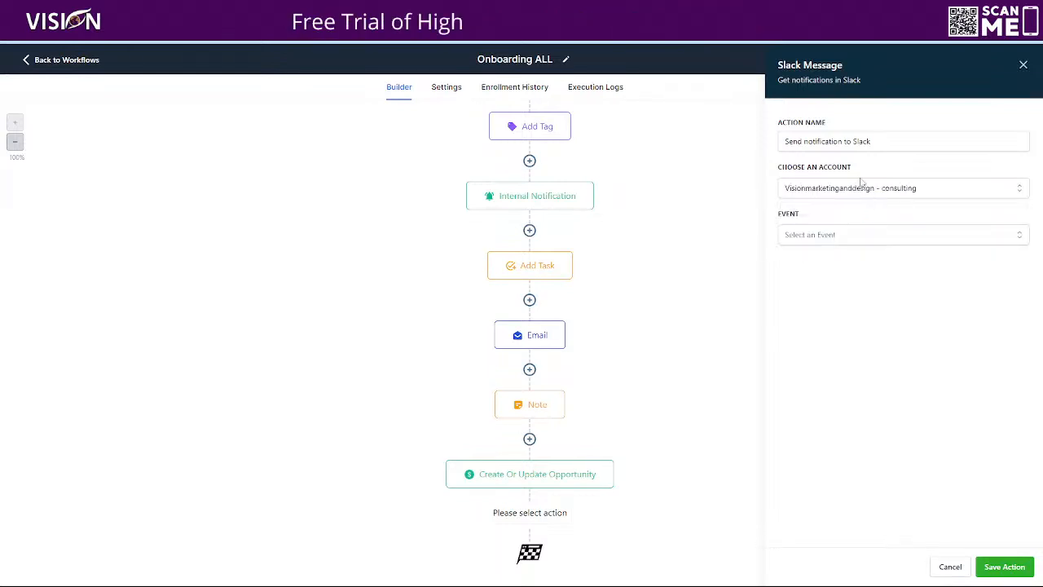
left_click(823, 238)
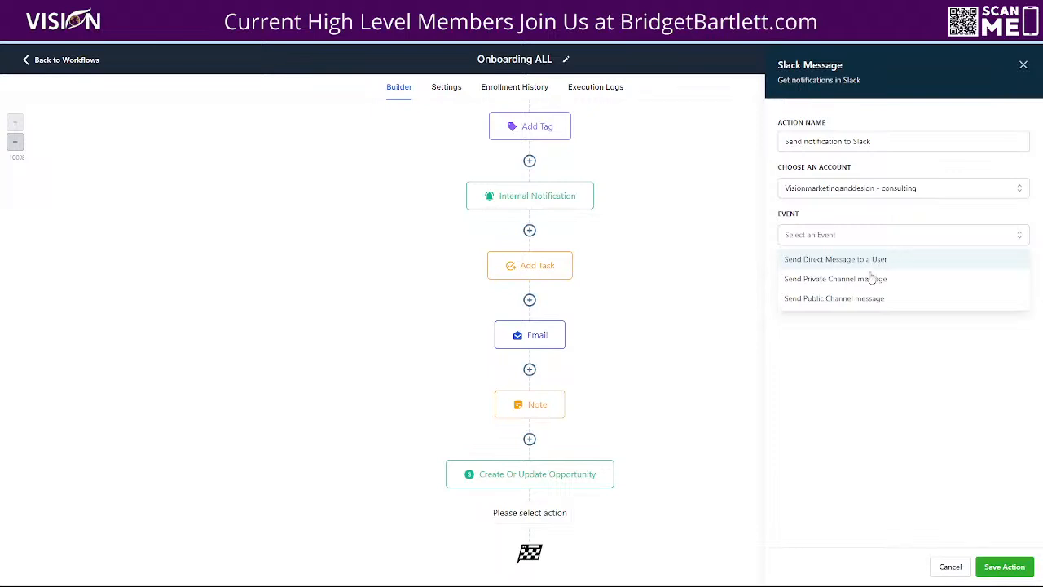
left_click(833, 300)
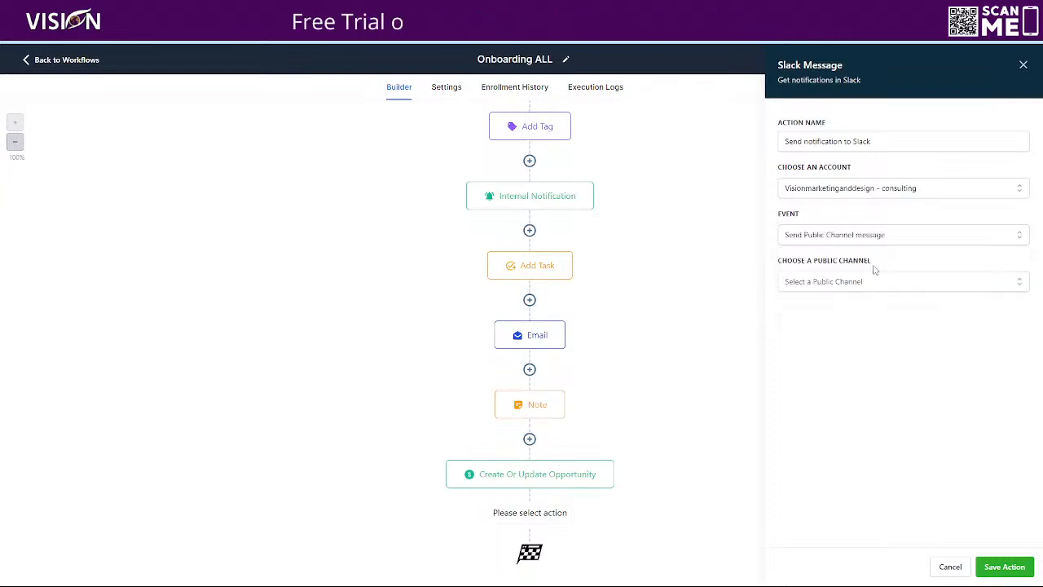
- Choose the general public channel and open the custom values list beside the message field
left_click(837, 285)
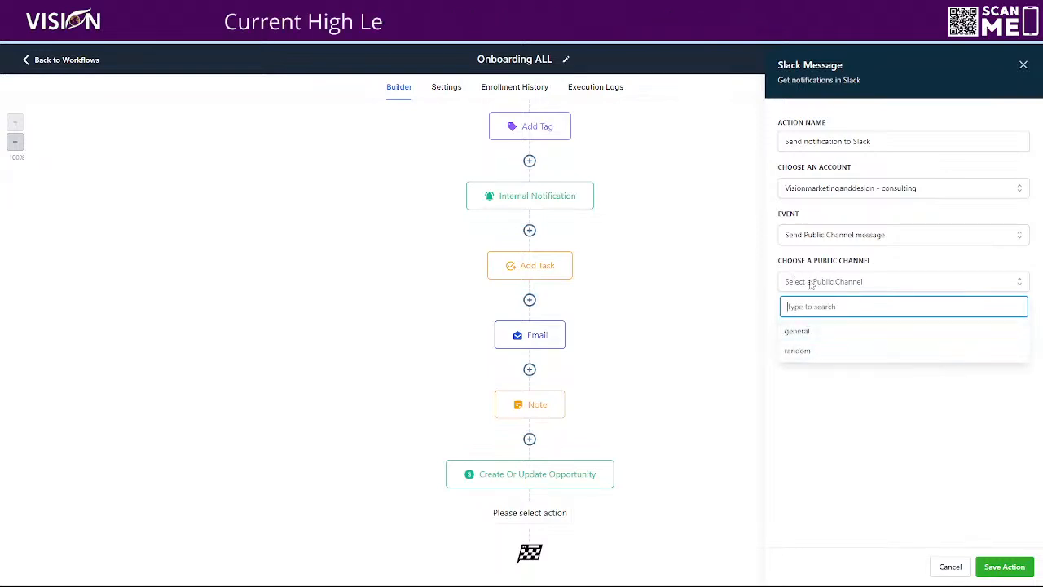
left_click(807, 333)
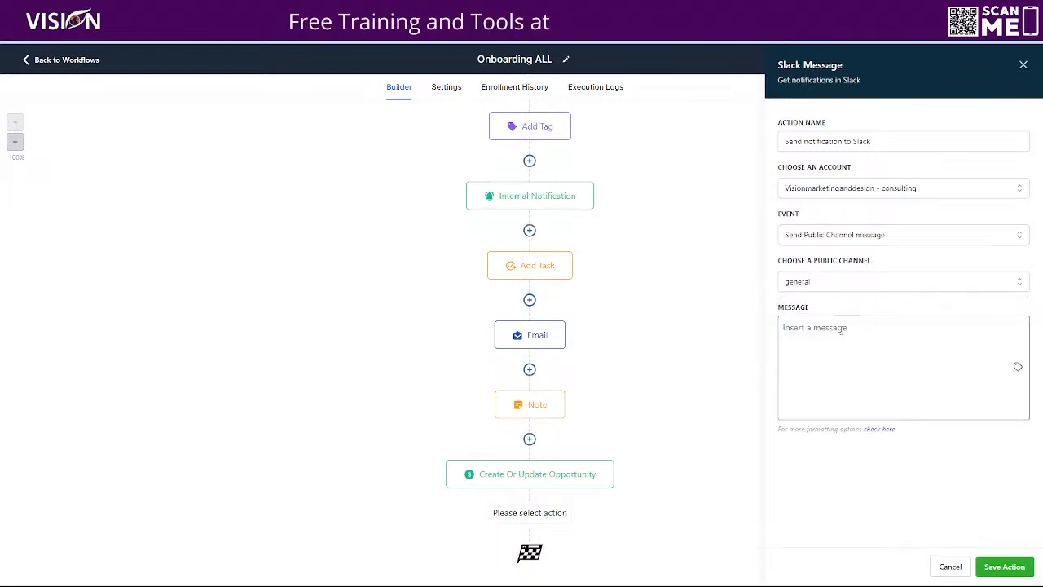
left_click(814, 326)
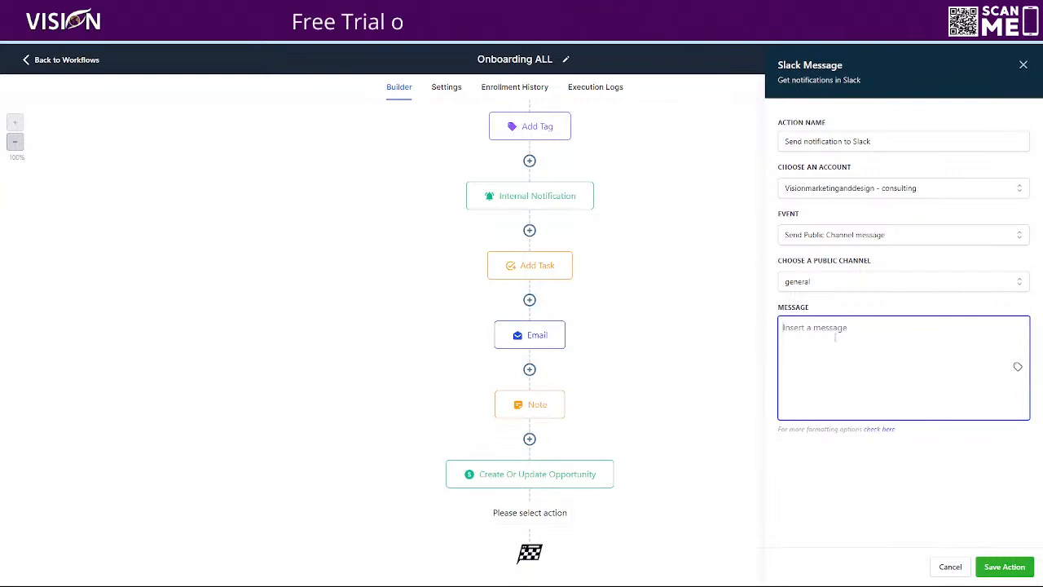
left_click(1017, 370)
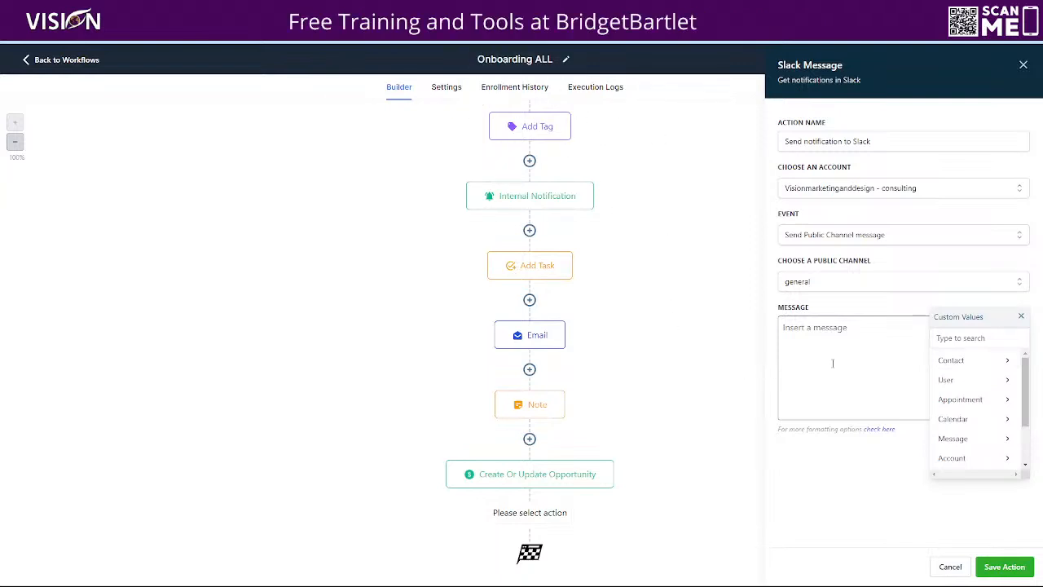
left_click(830, 325)
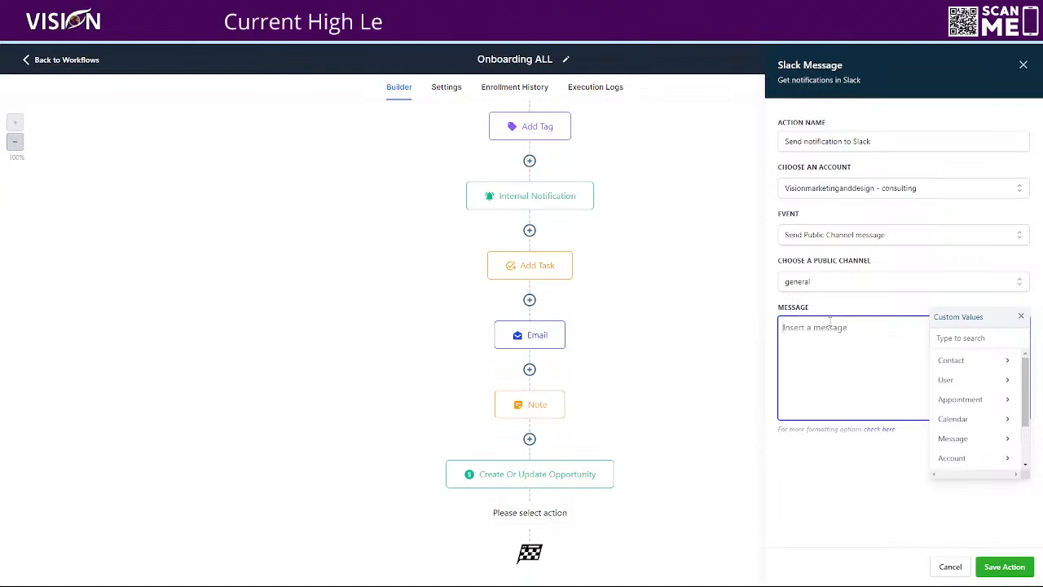
- Start the message with "You have a new onboarding request."
type("You have a n")
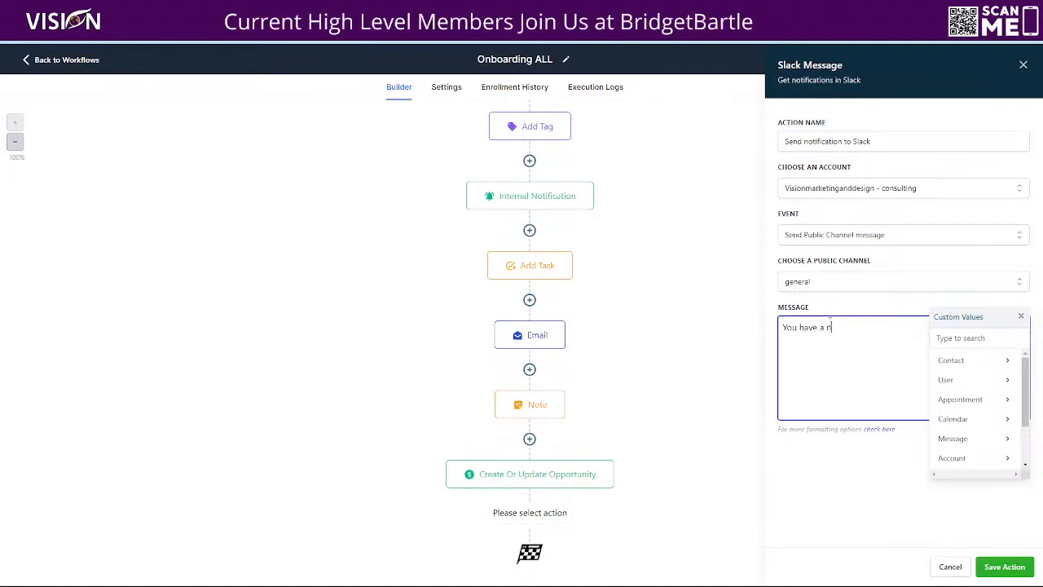
type("ew onboardi")
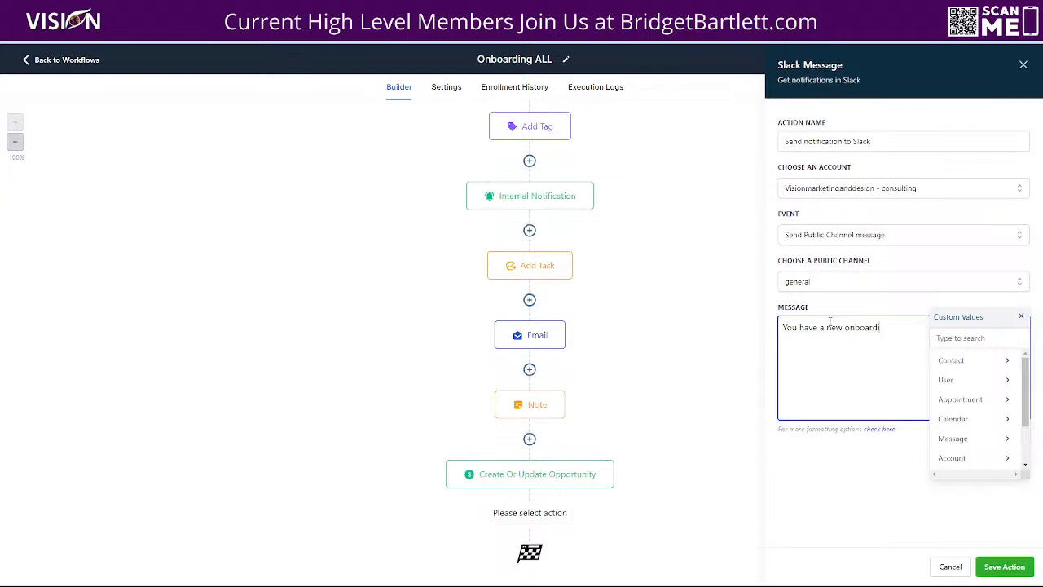
type("ng request")
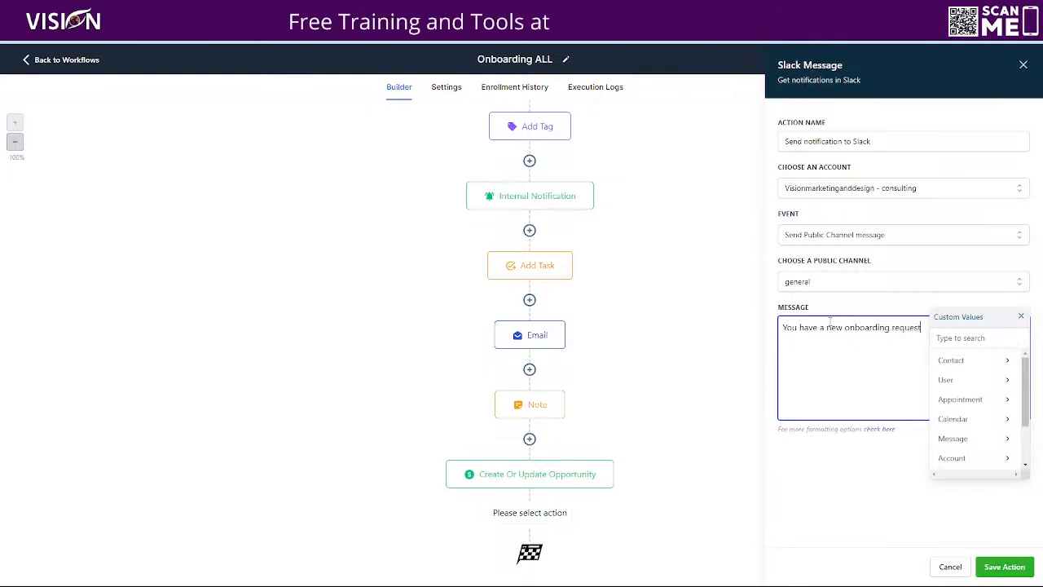
type(". Na")
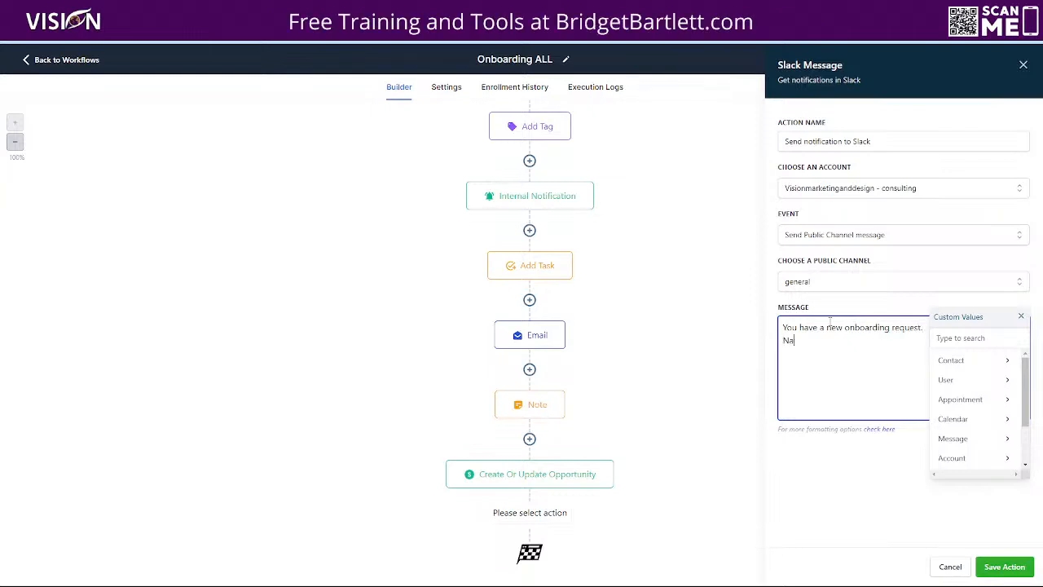
type("me: ")
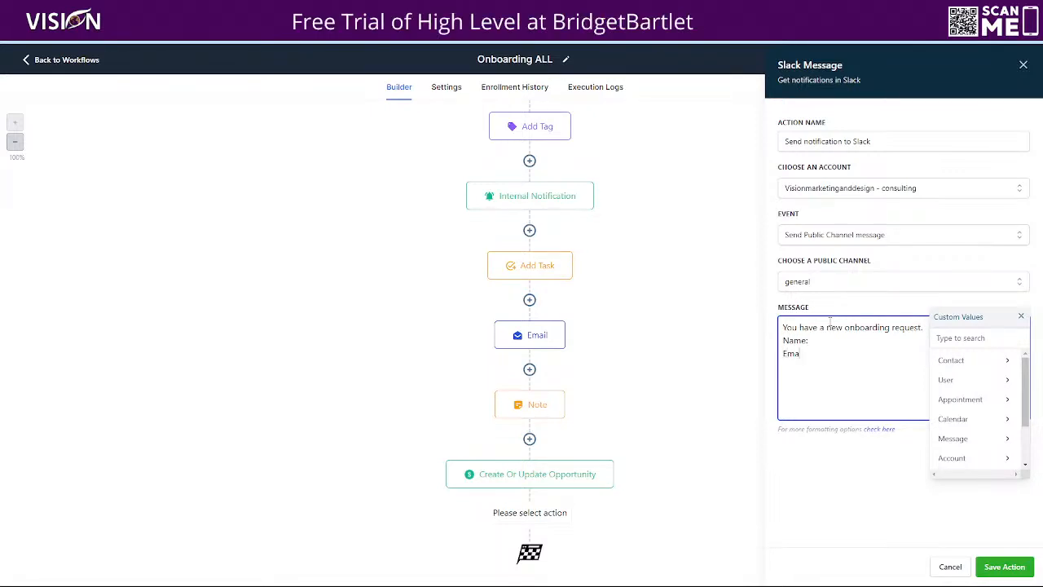
type("Email:")
- Add the lines "Name:", "Email:", "Phone:" and "Business Name:" below the opening sentence of the message
key("Return")
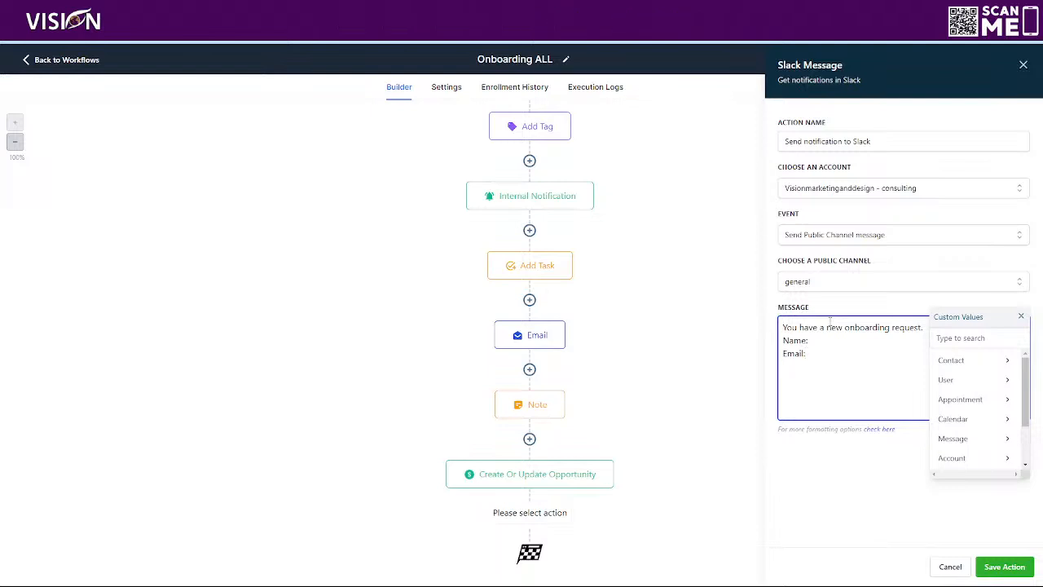
type("Phone")
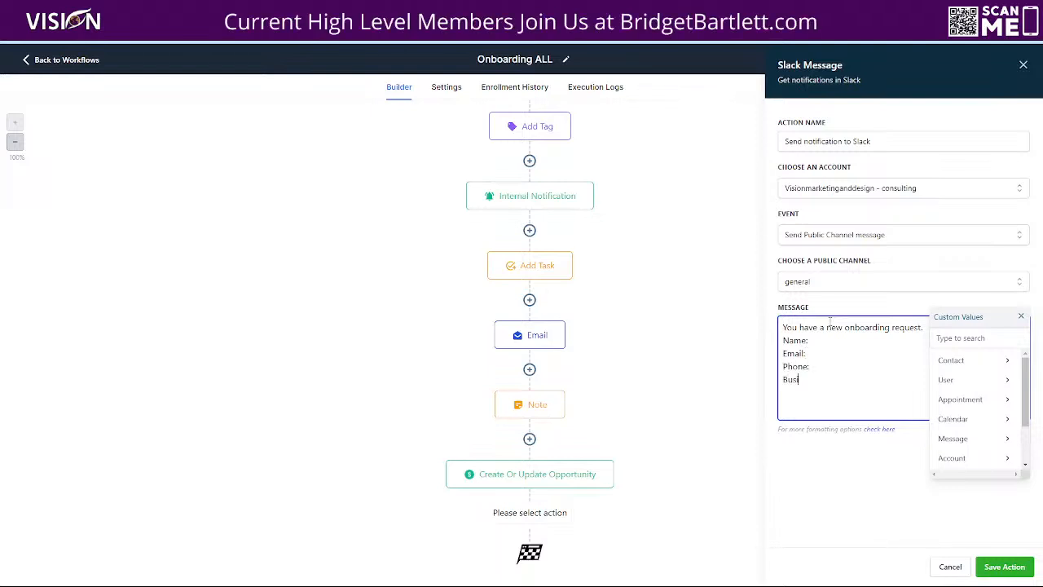
type(":")
key("Return")
type("Business Na")
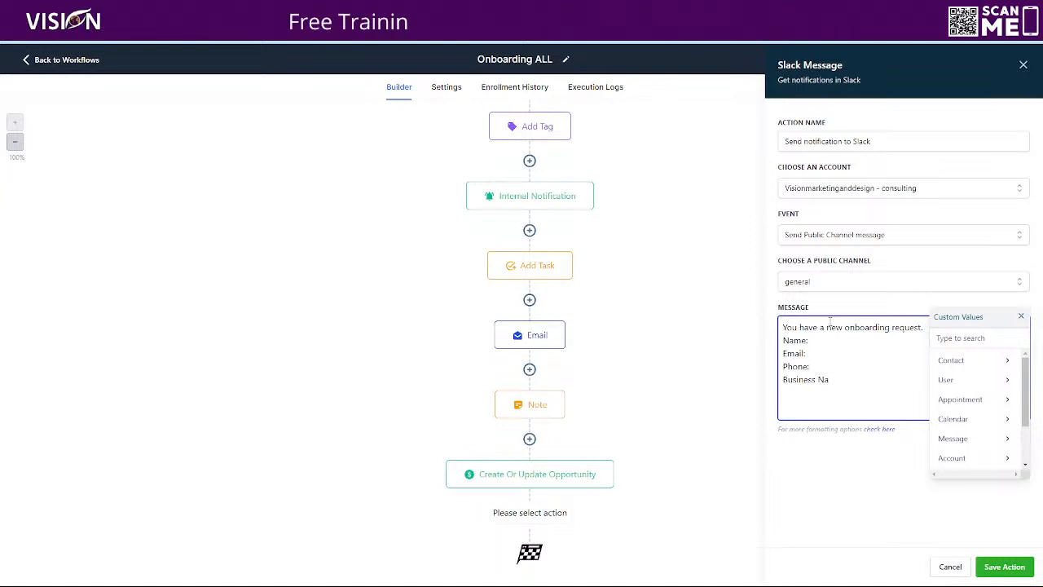
type(",eme:")
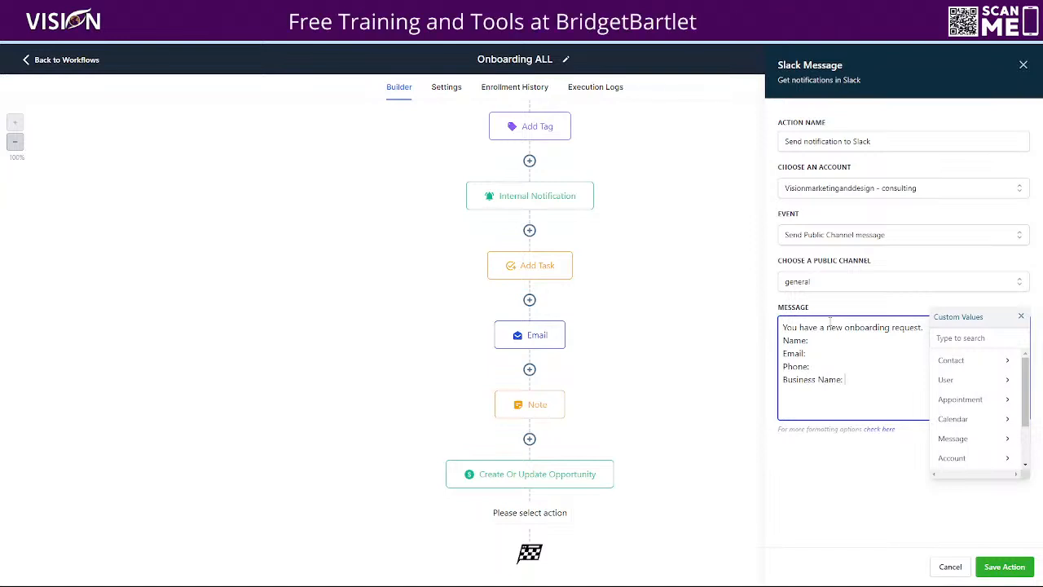
- Insert the contact's PayPal Email Address For Payouts custom field on a new line of the message
left_click(954, 360)
scroll(957, 408, "down", 5)
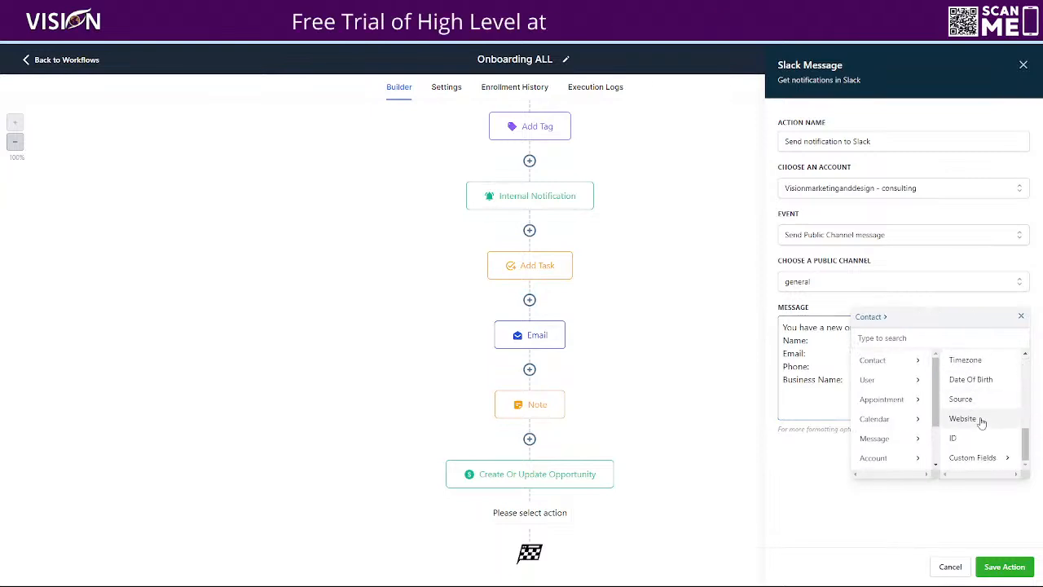
left_click(981, 458)
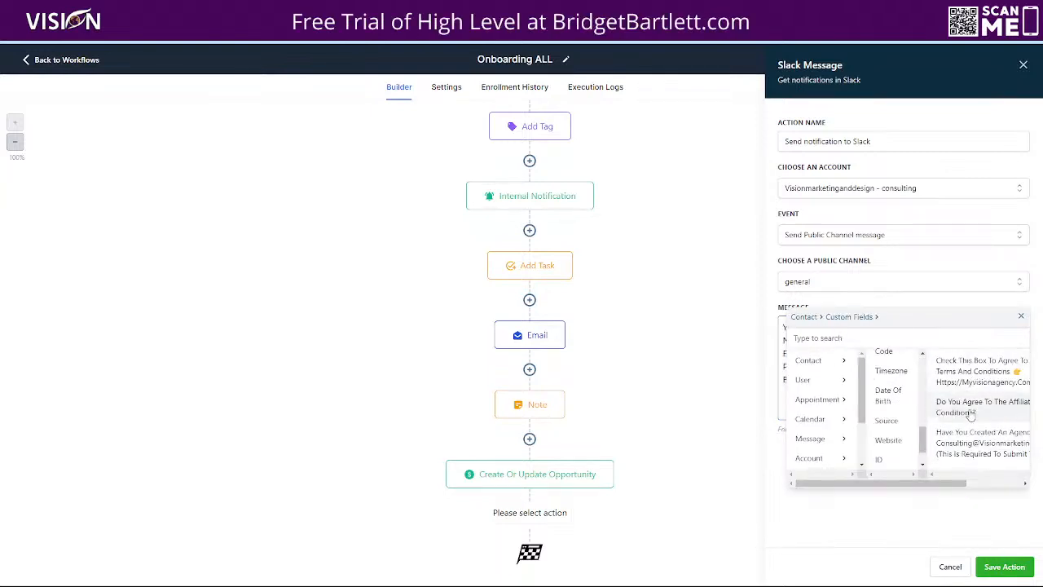
scroll(982, 440, "down", 4)
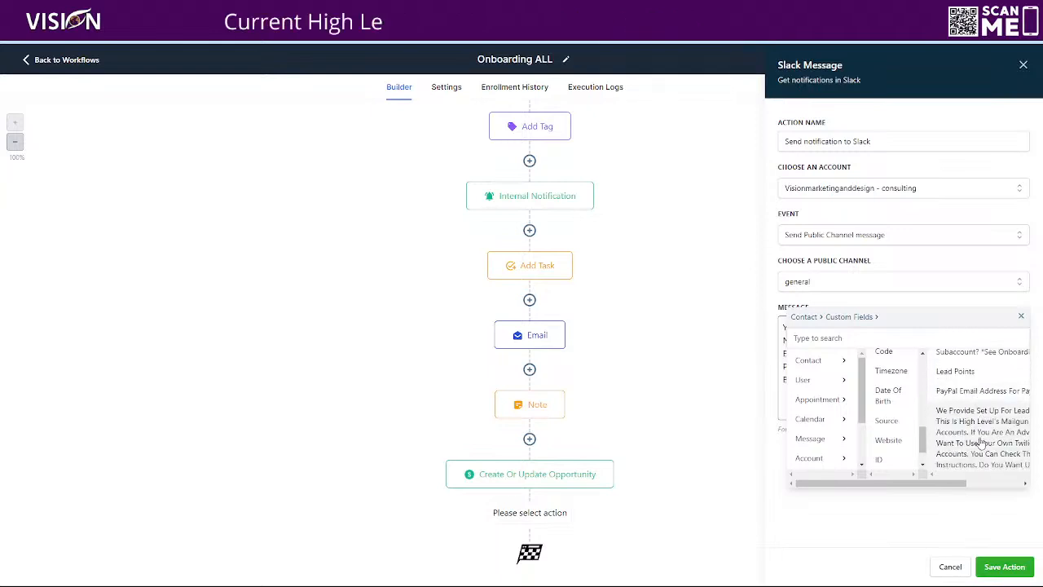
scroll(965, 375, "down", 3)
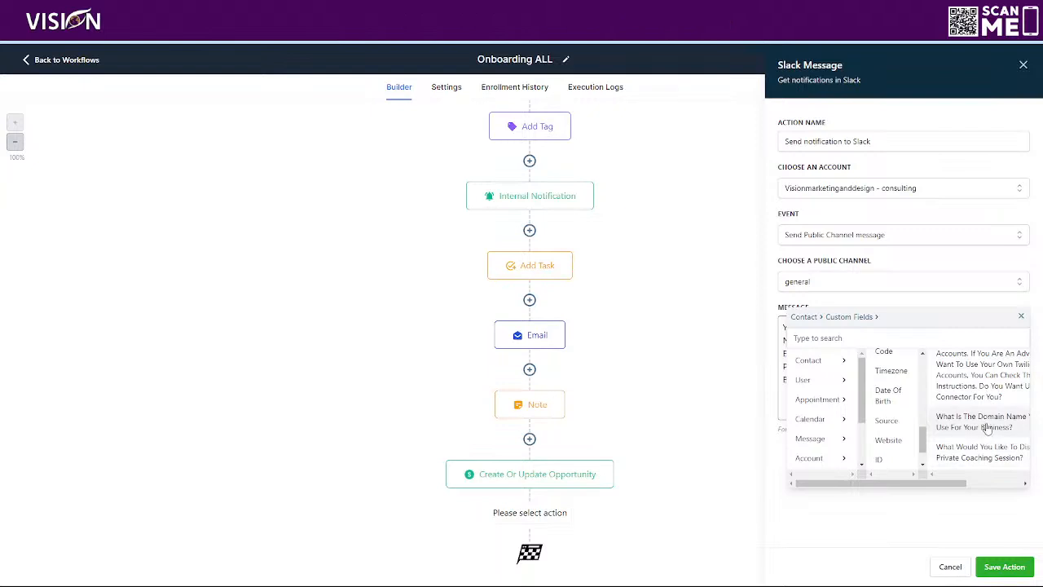
scroll(973, 411, "down", 1)
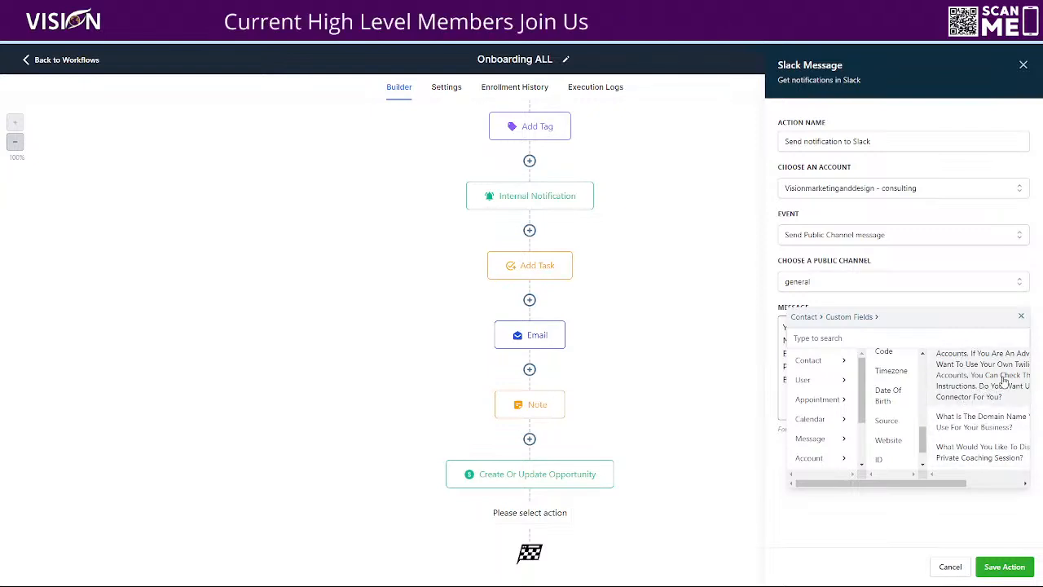
scroll(993, 393, "down", 2)
scroll(990, 399, "up", 1)
scroll(986, 399, "up", 2)
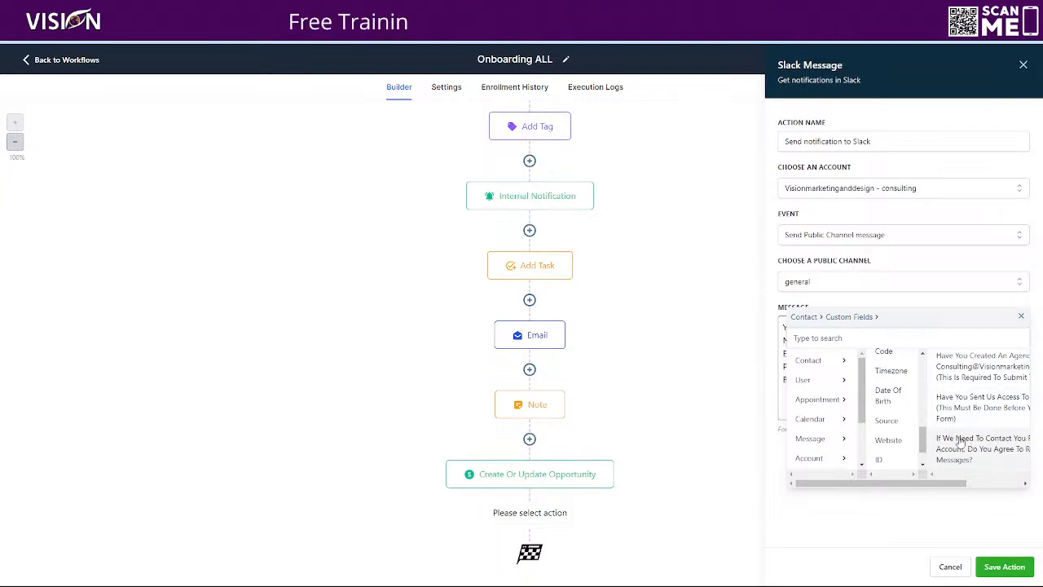
scroll(965, 444, "down", 2)
scroll(965, 440, "down", 3)
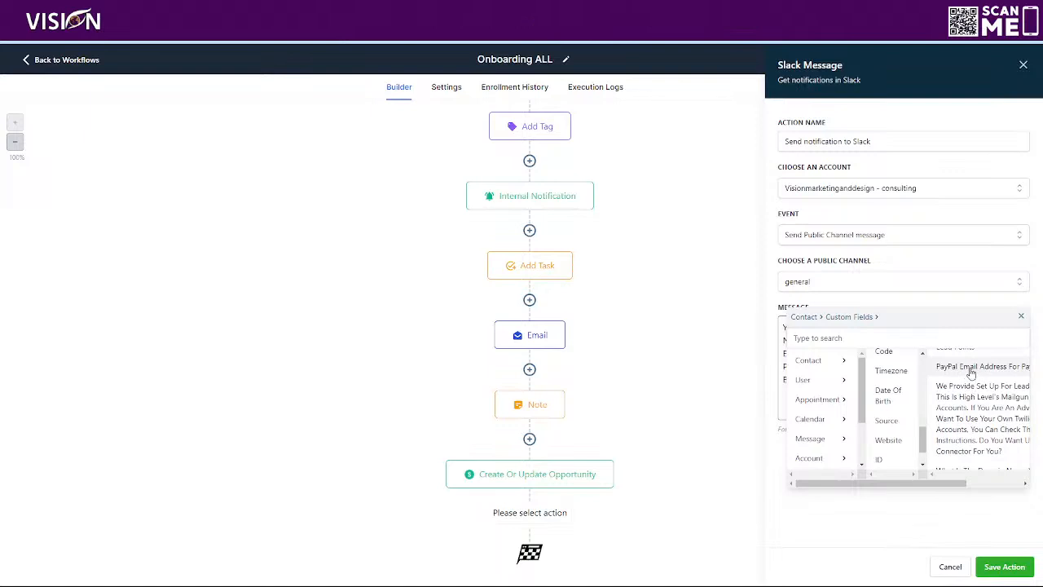
left_click(969, 369)
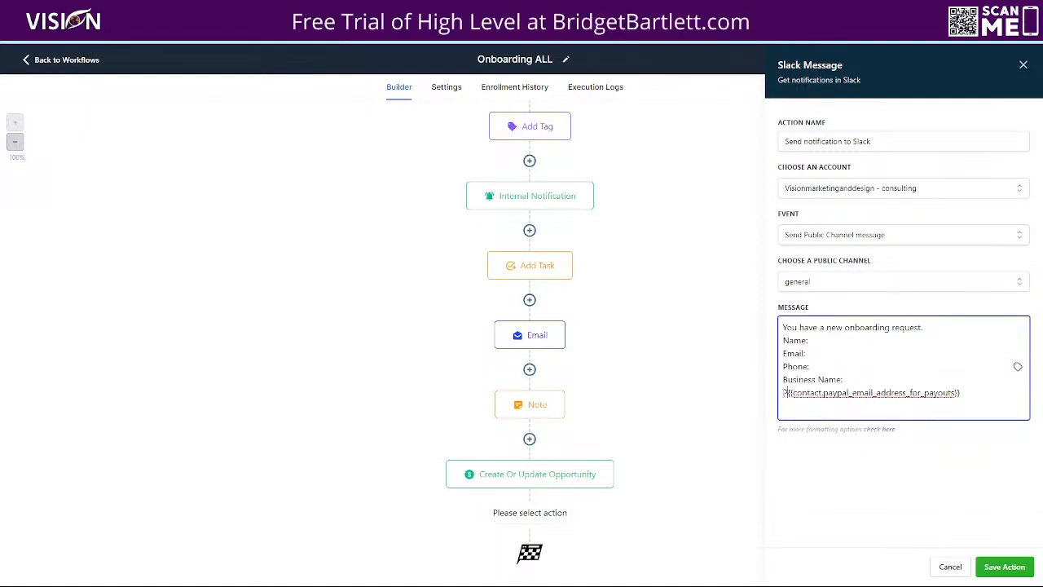
- Label the PayPal field with "PayPal Email Address:" on the line above it
type("PayPal E")
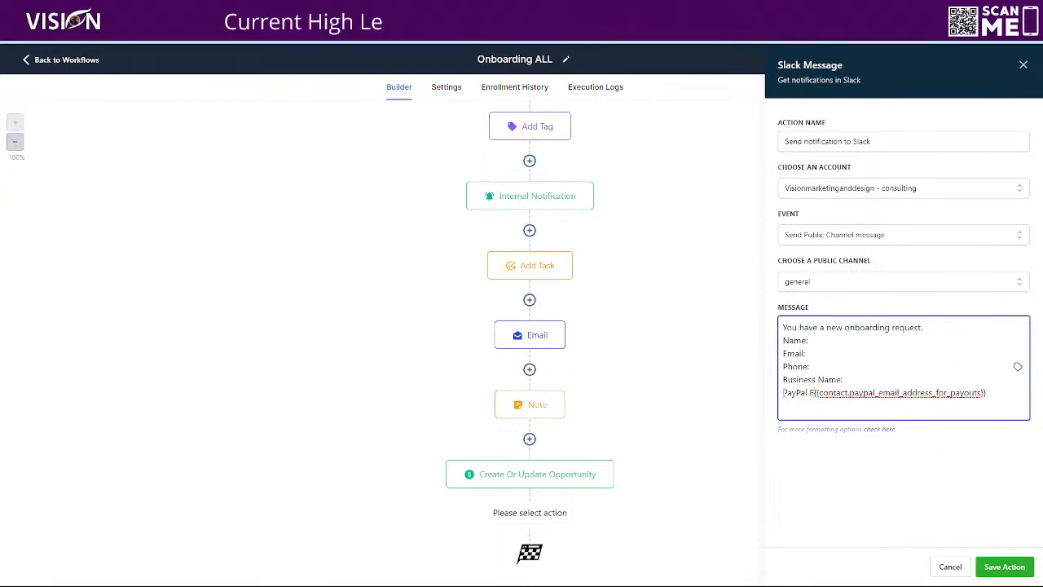
type("mail Addres")
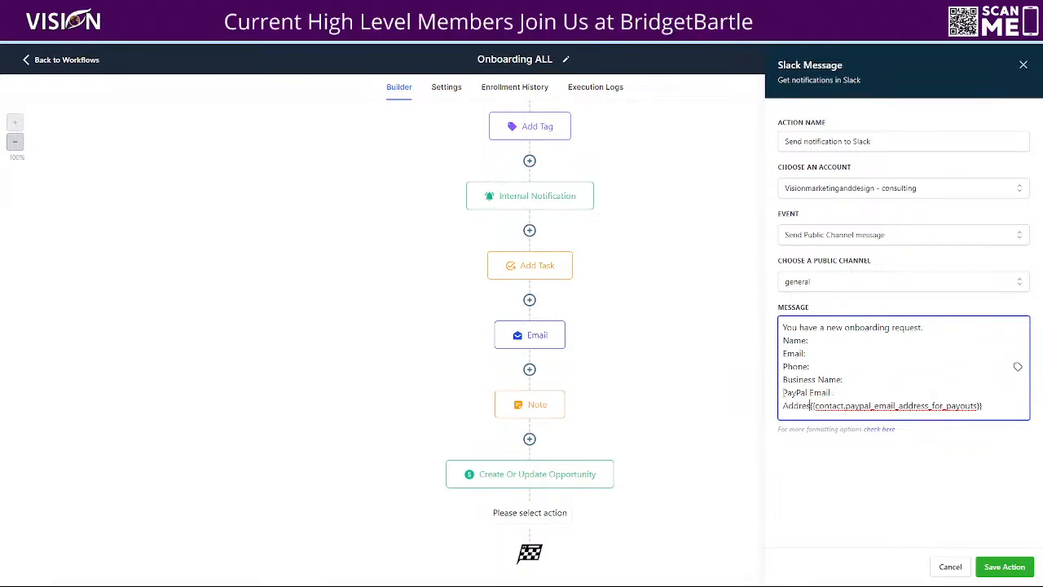
type("s:")
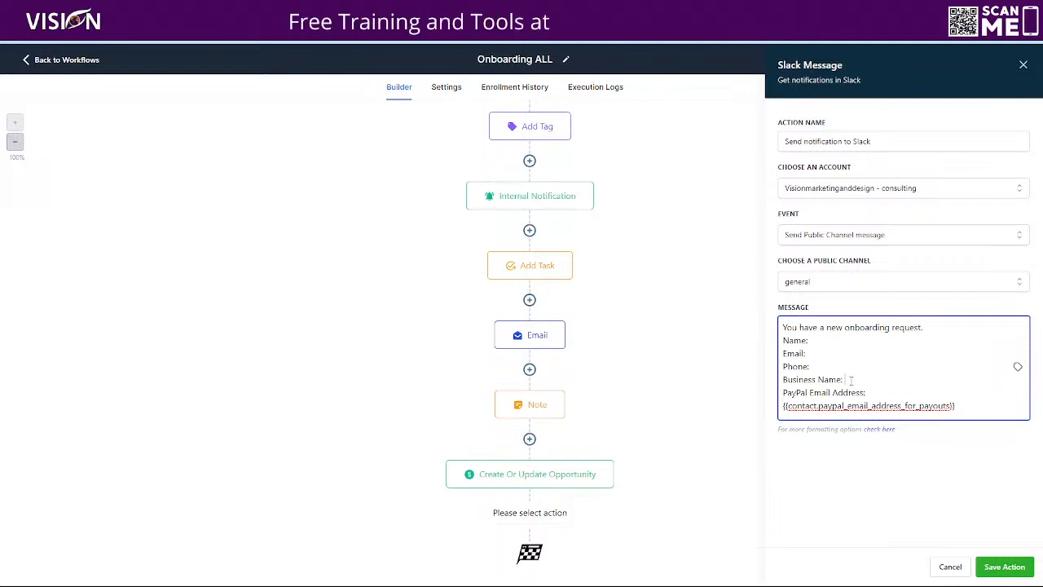
- Insert the contact's Company Name custom value after "Business Name:"
left_click(1018, 368)
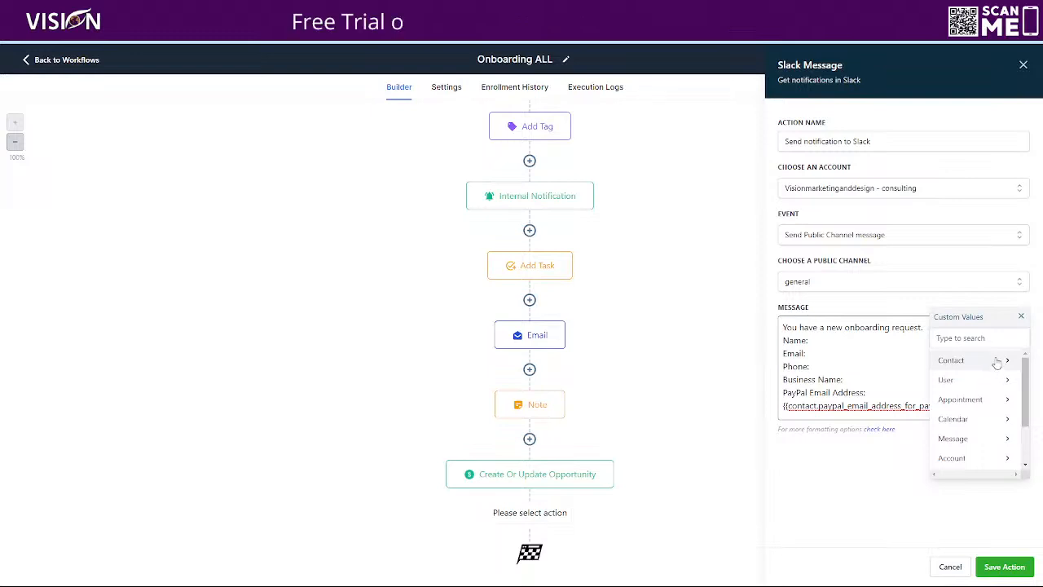
left_click(995, 363)
scroll(978, 452, "down", 2)
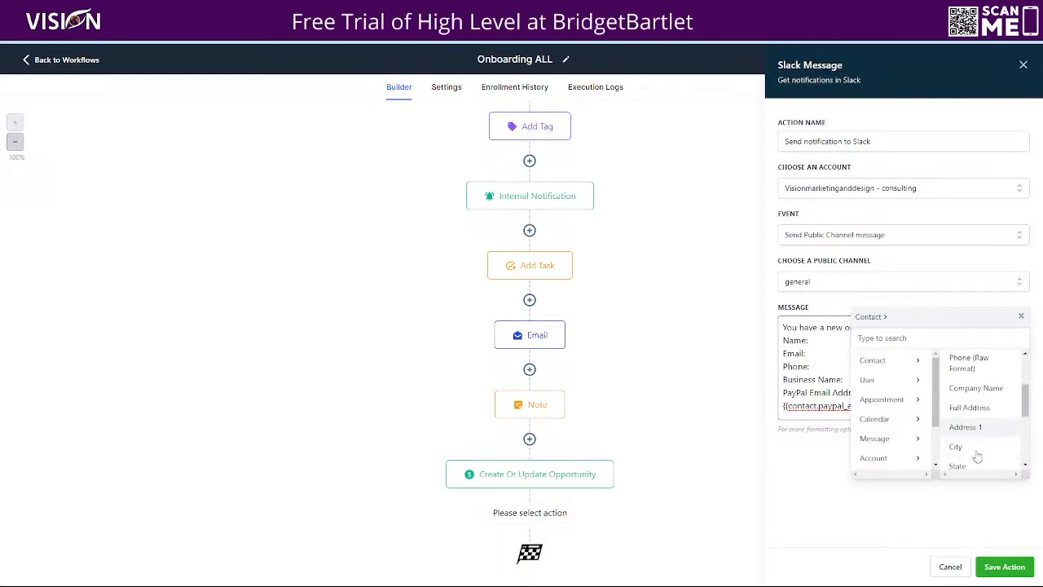
scroll(967, 410, "down", 2)
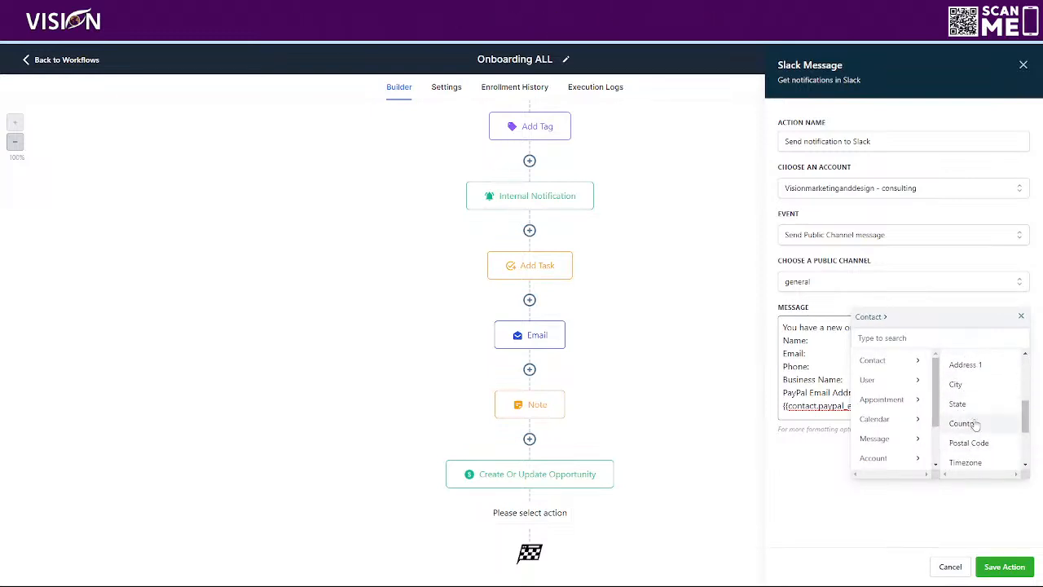
scroll(973, 415, "up", 2)
left_click(986, 379)
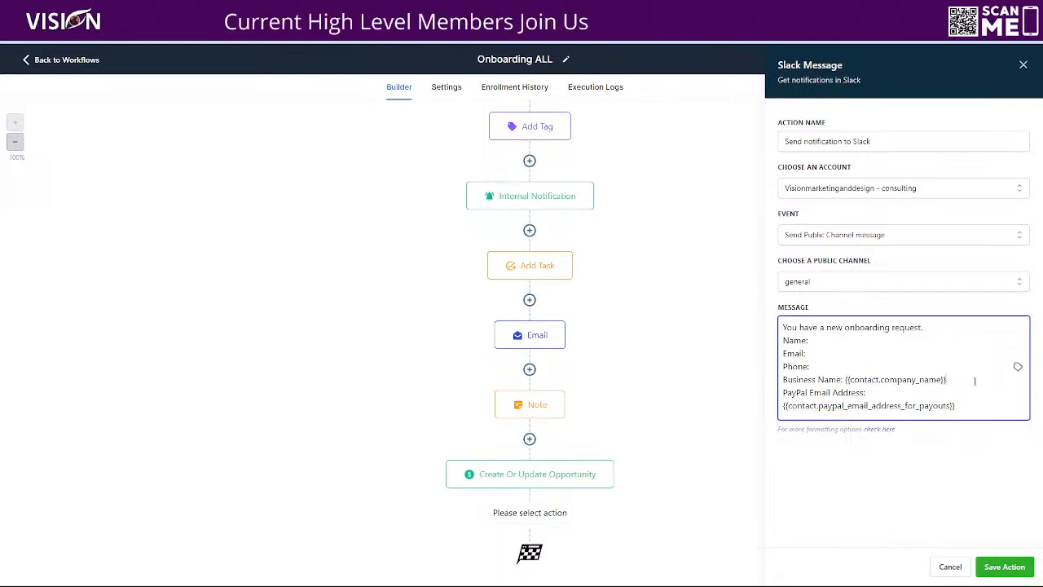
- Insert the contact's Phone custom value after "Phone:"
left_click(828, 368)
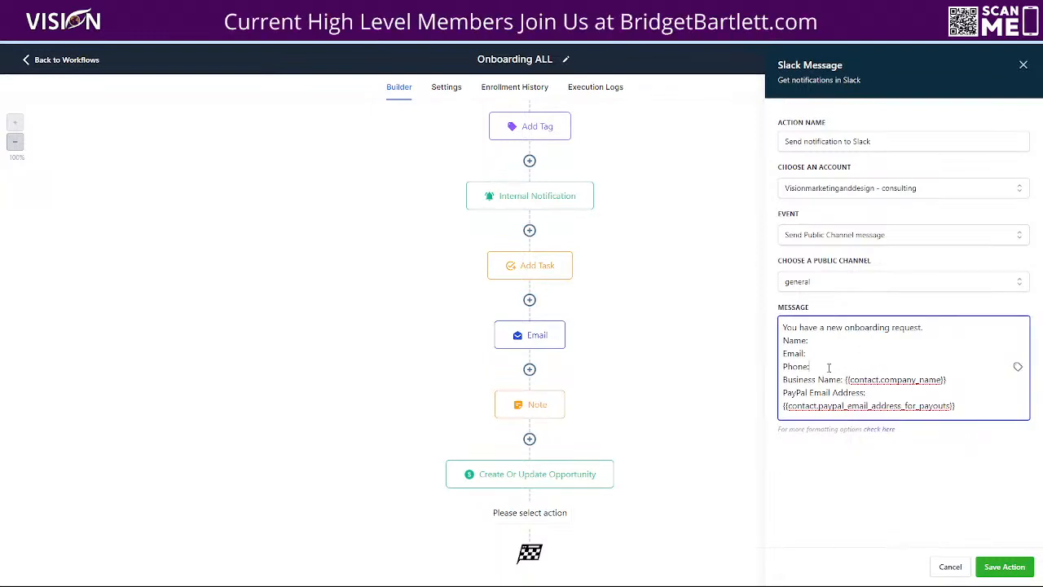
left_click(1018, 369)
left_click(969, 361)
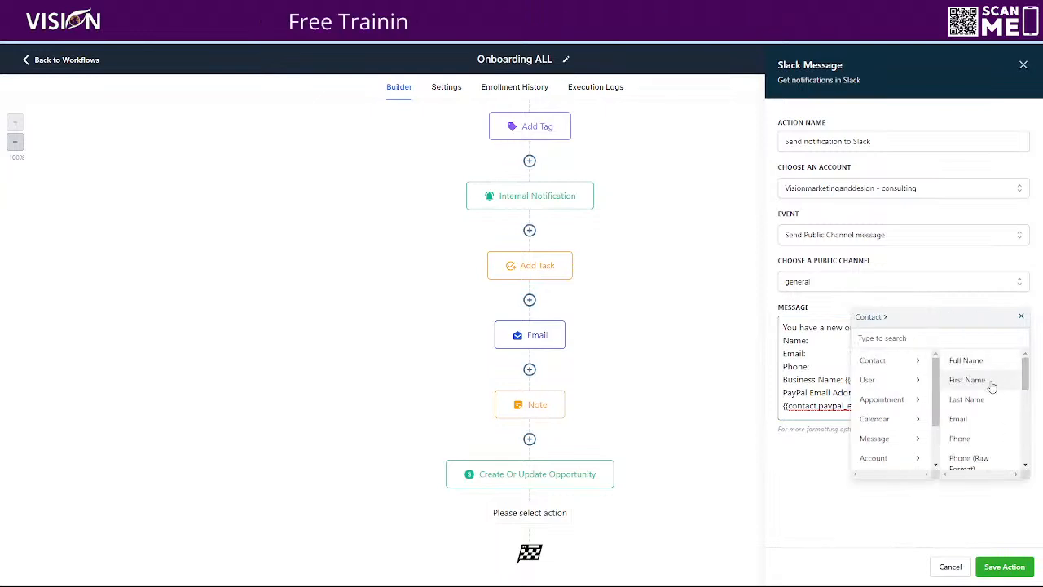
left_click(975, 439)
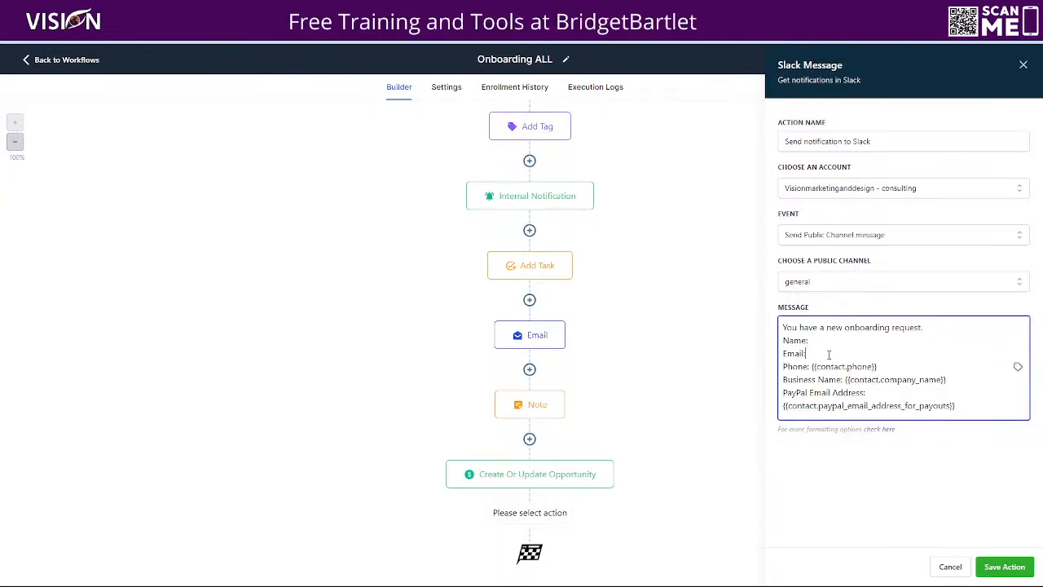
- Insert the contact's Email custom value after "Email:"
left_click(1018, 369)
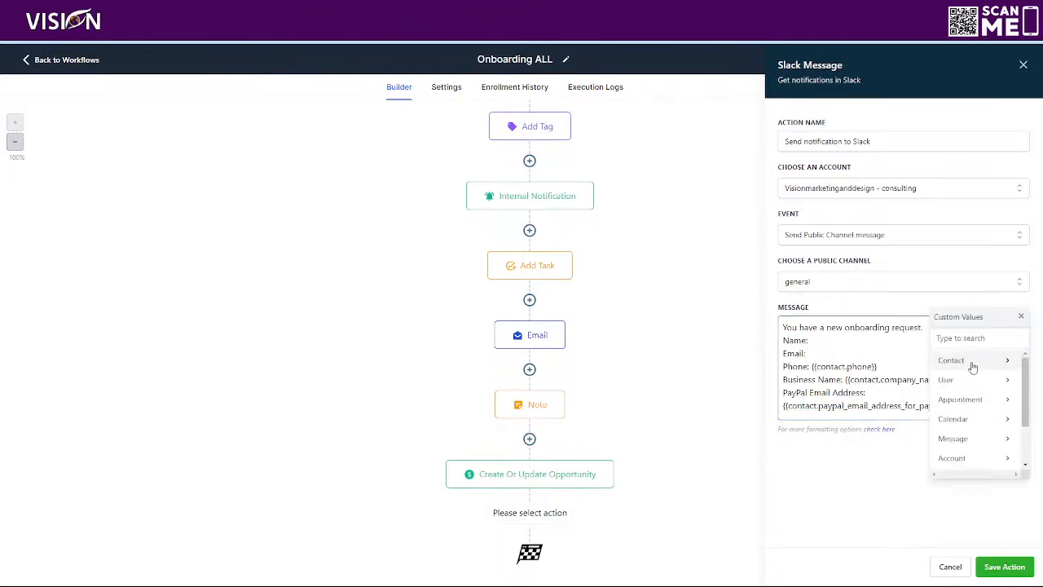
left_click(968, 362)
left_click(960, 420)
- Insert the contact's Full Name custom value after "Name:"
left_click(826, 343)
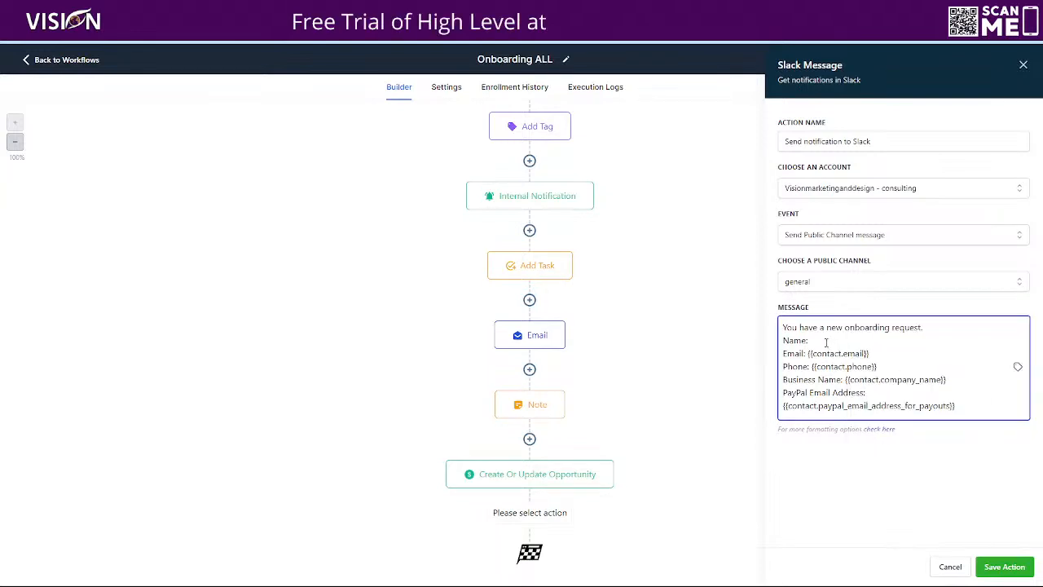
left_click(1017, 369)
left_click(968, 362)
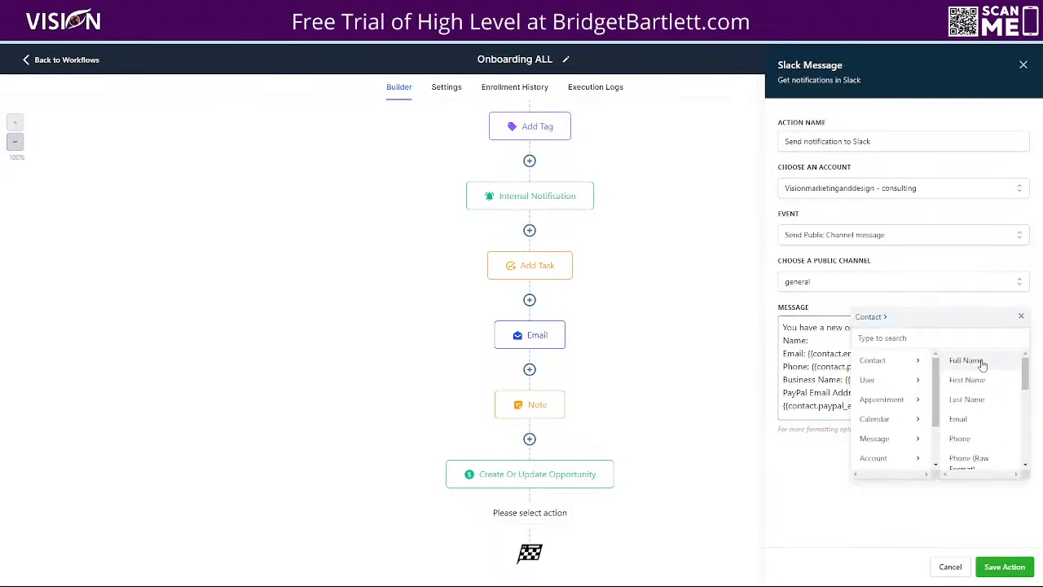
left_click(973, 361)
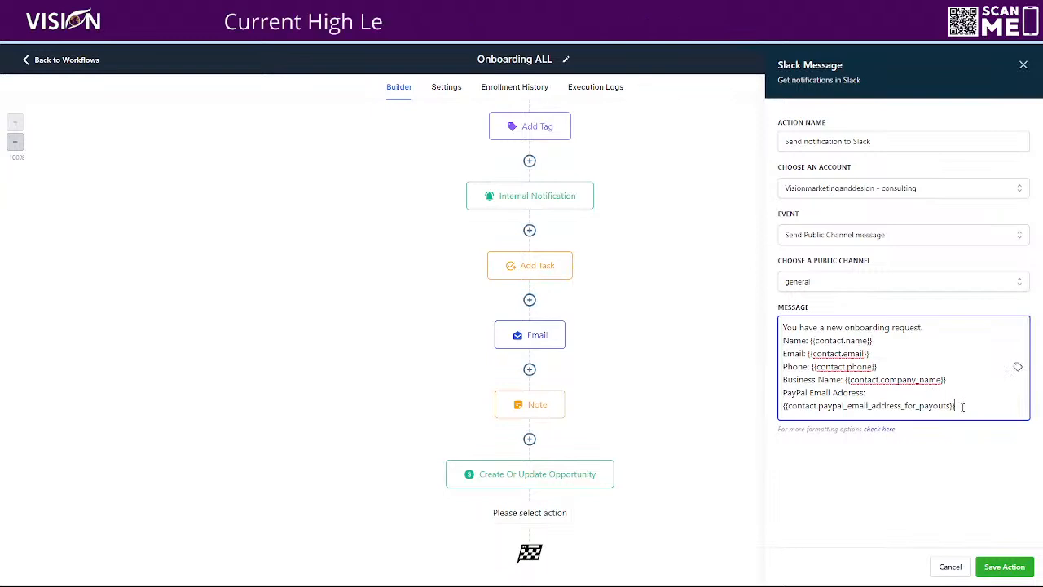
- Start a new line at the end of the message and browse the Appointment, Calendar, Message and Account custom value lists
left_click(962, 406)
key("Return")
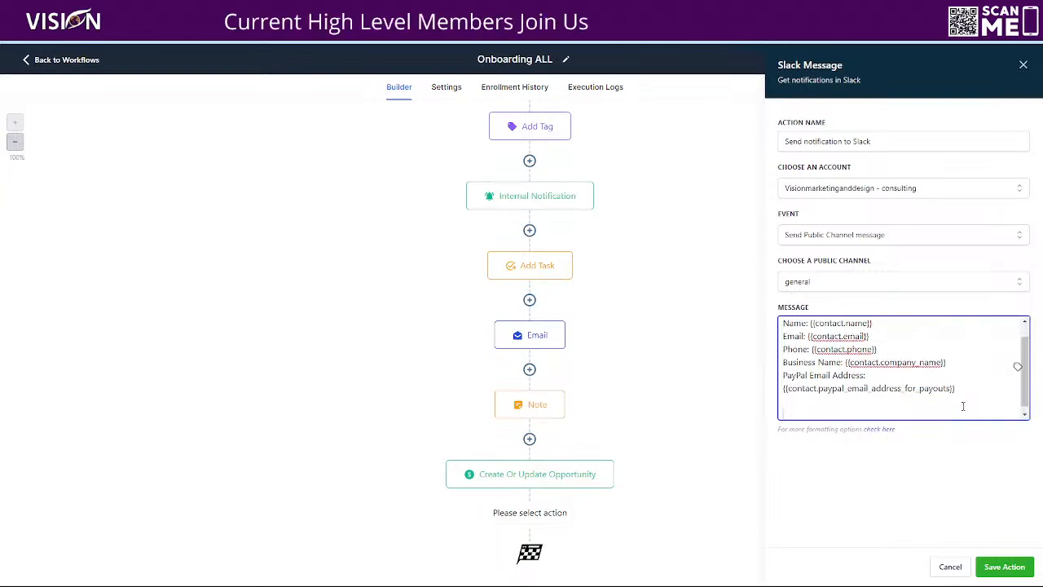
left_click(1018, 366)
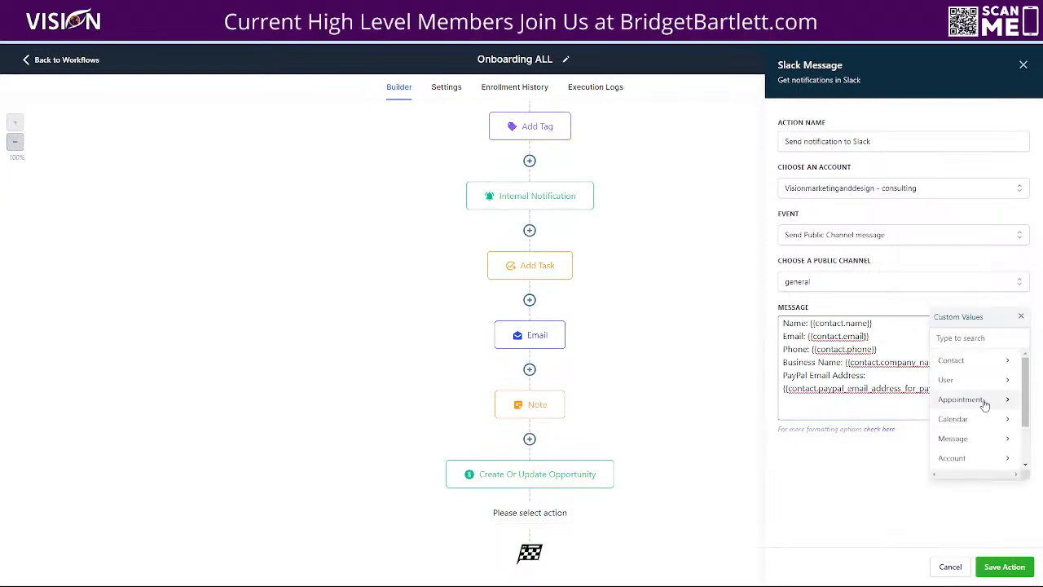
left_click(982, 399)
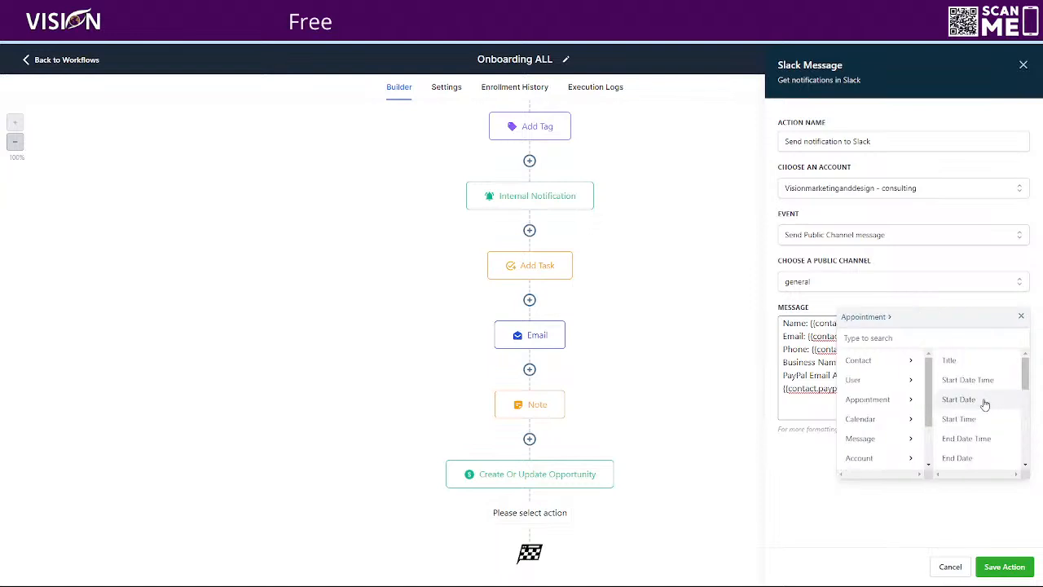
left_click(878, 418)
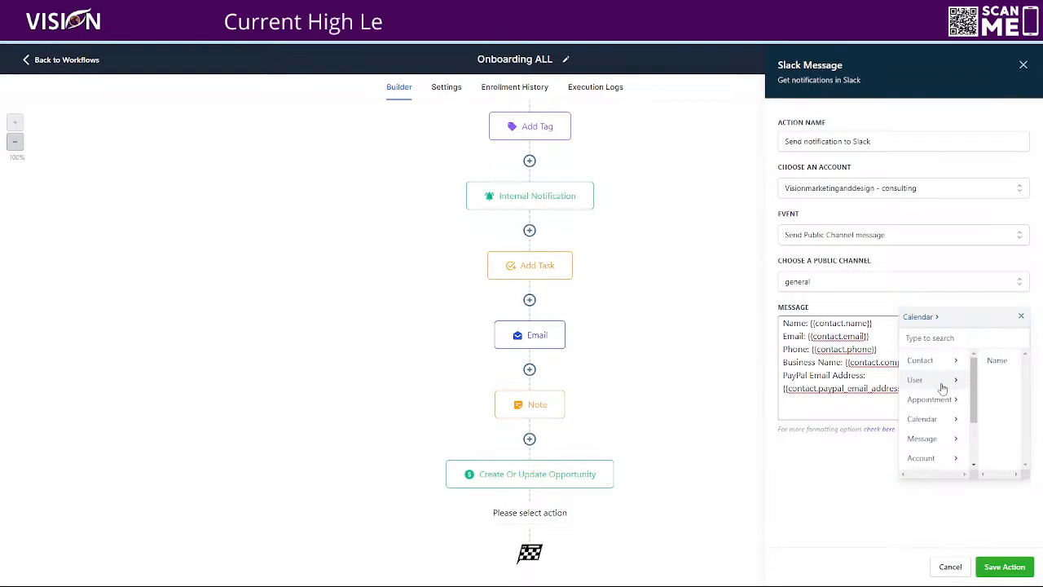
left_click(927, 438)
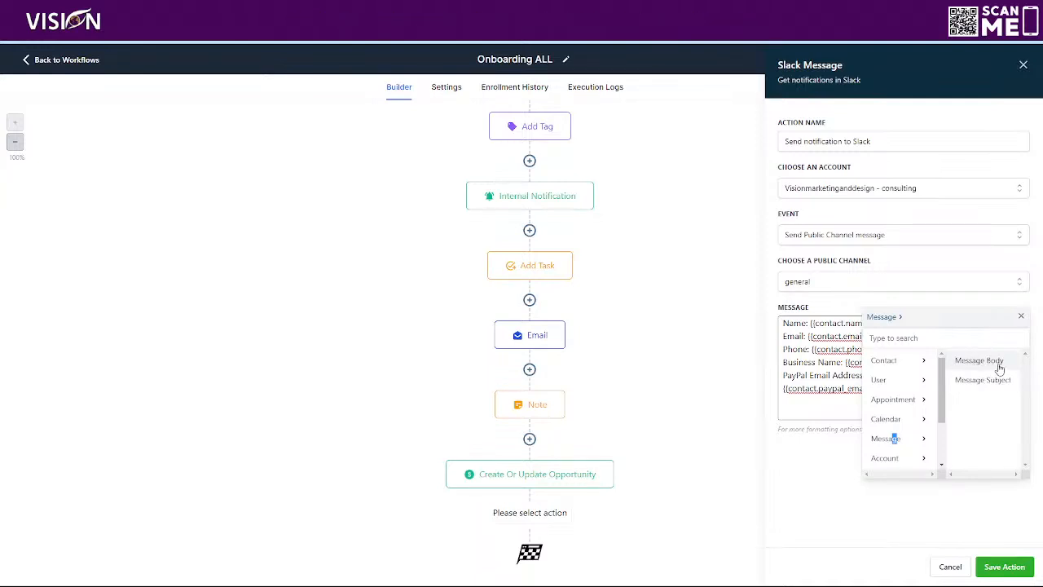
left_click(884, 458)
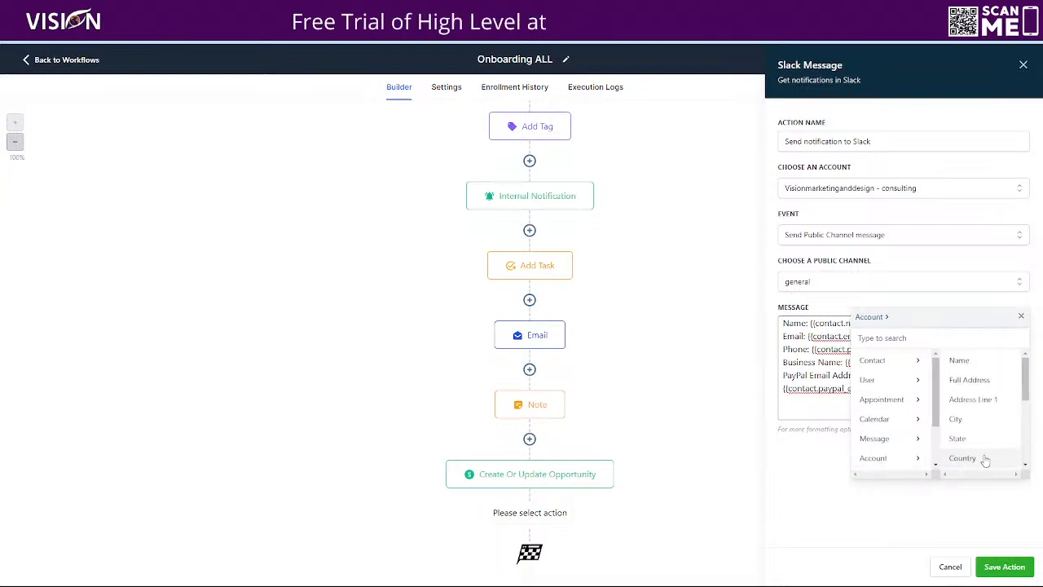
scroll(974, 419, "down", 5)
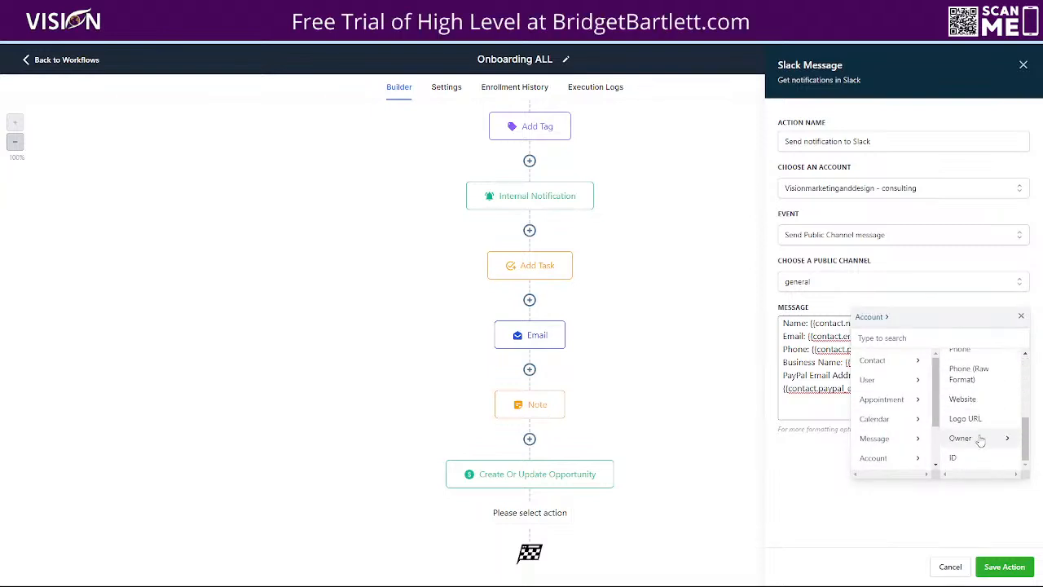
left_click(1021, 315)
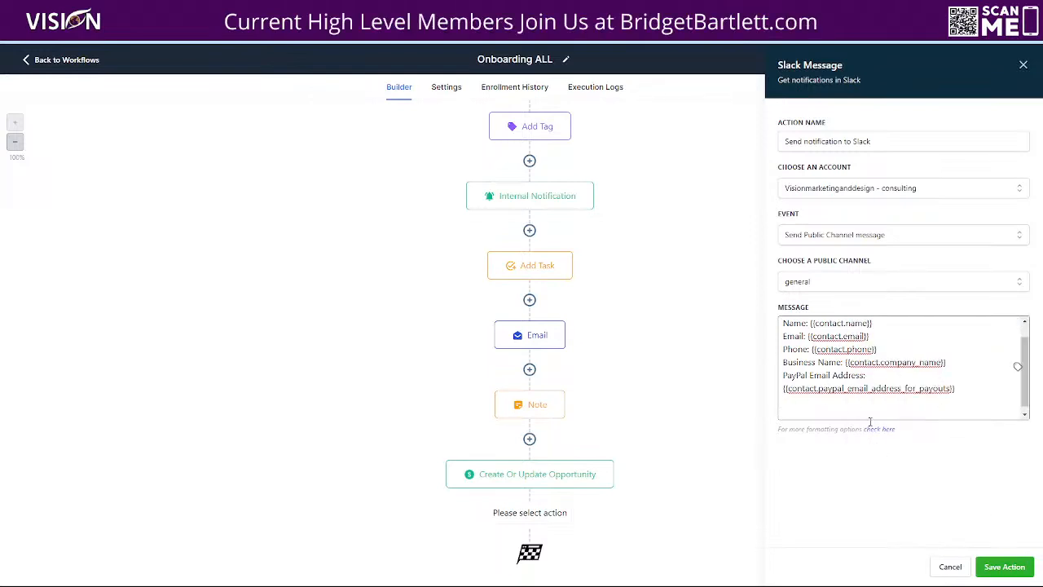
- Save the Slack action, then reopen it and copy the whole message text before cancelling
left_click(1004, 566)
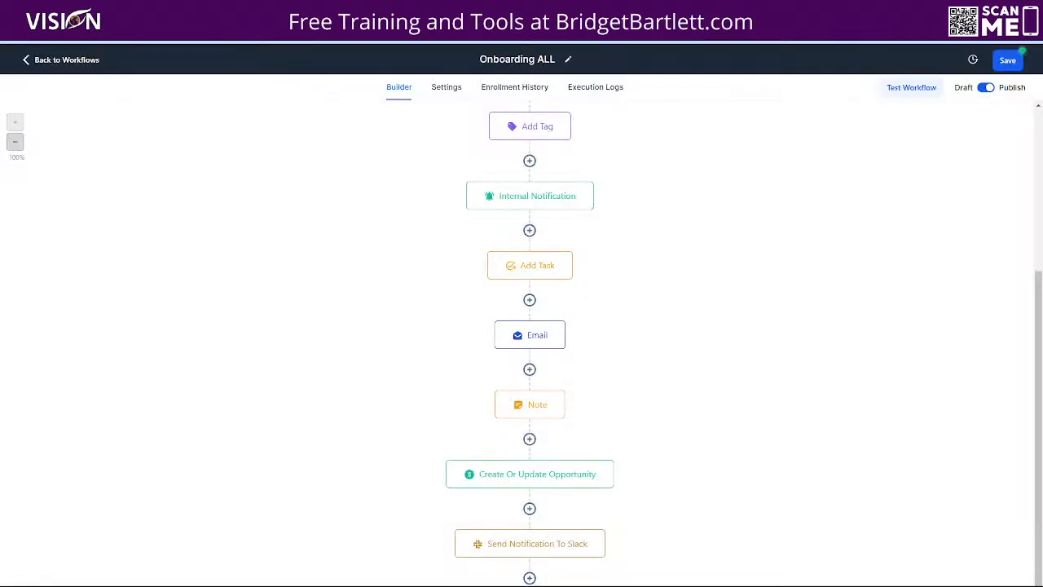
left_click(524, 543)
left_click_drag(783, 328, 973, 428)
key("ctrl+c")
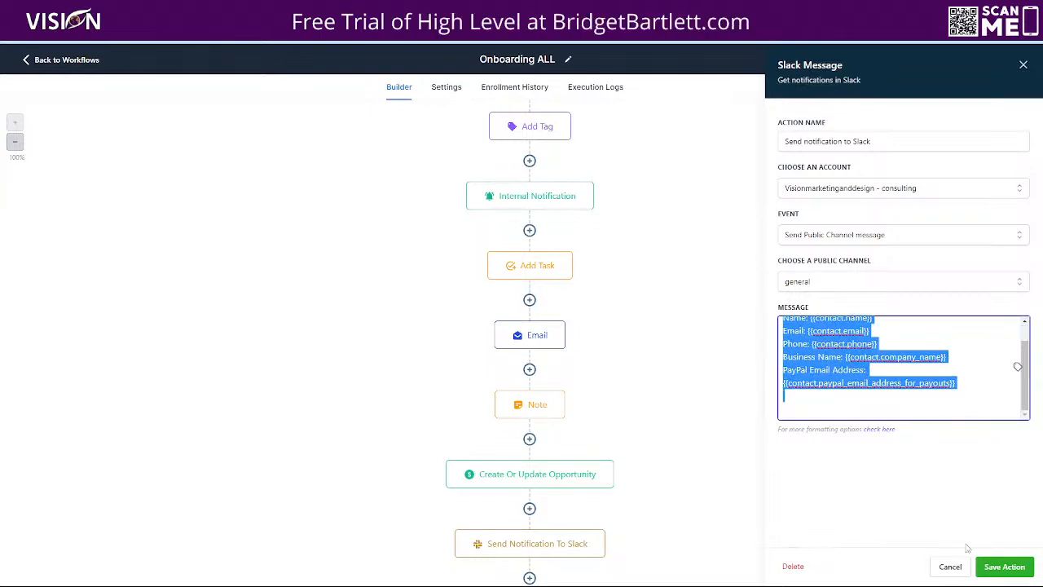
left_click(949, 566)
- Delete the Send Notification To Slack action from the Onboarding ALL workflow
mouse_move(632, 551)
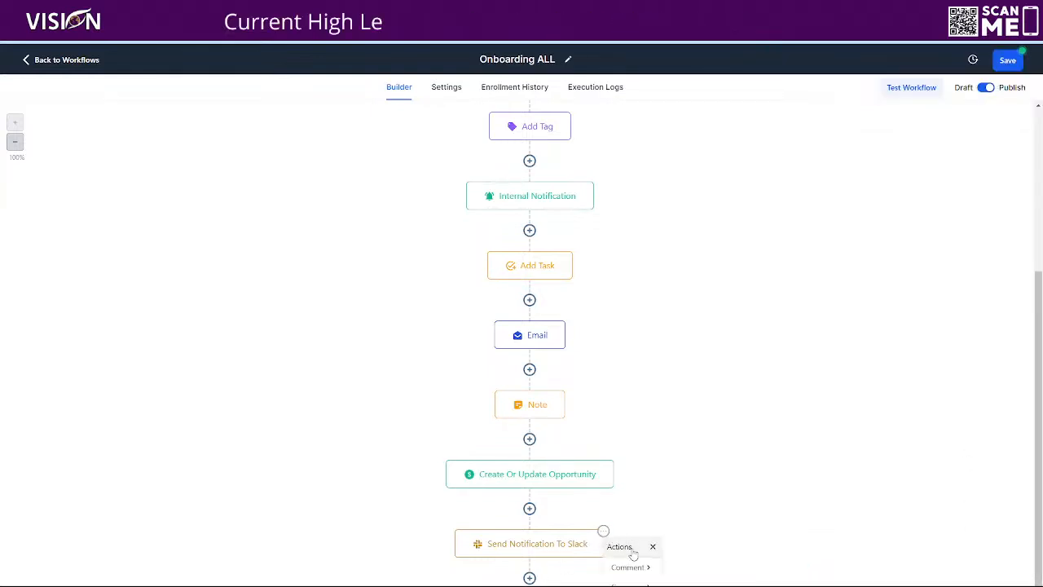
scroll(640, 565, "down", 1)
left_click(638, 557)
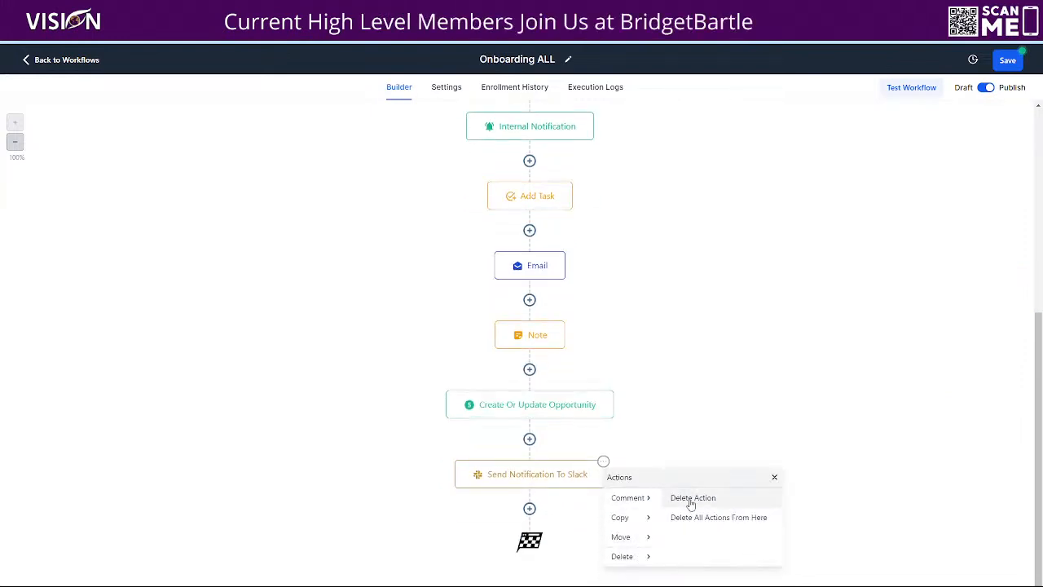
left_click(692, 503)
left_click(638, 347)
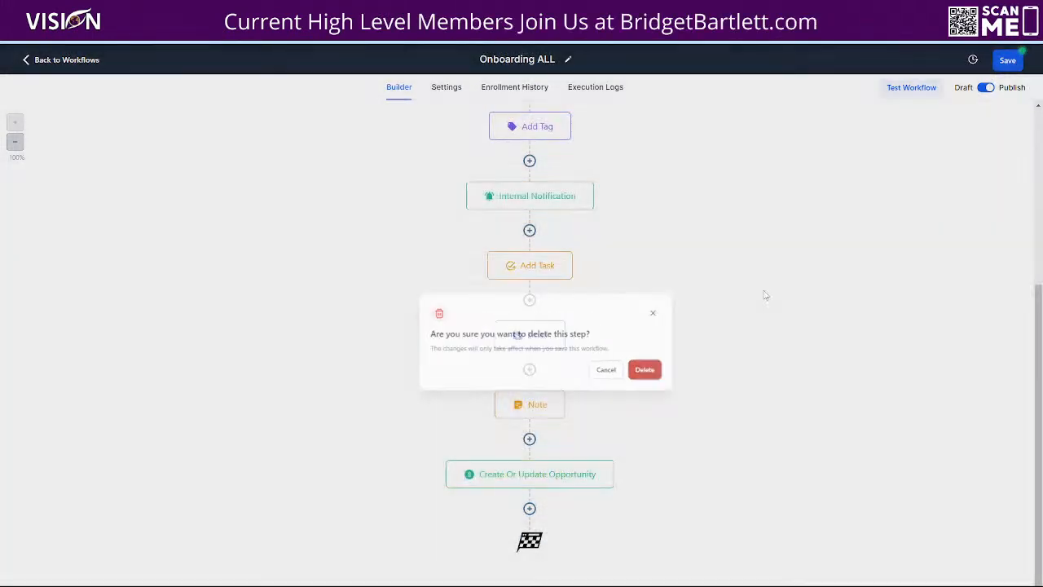
- Create a new workflow from scratch and add a Slack Message action as its first action
left_click(73, 61)
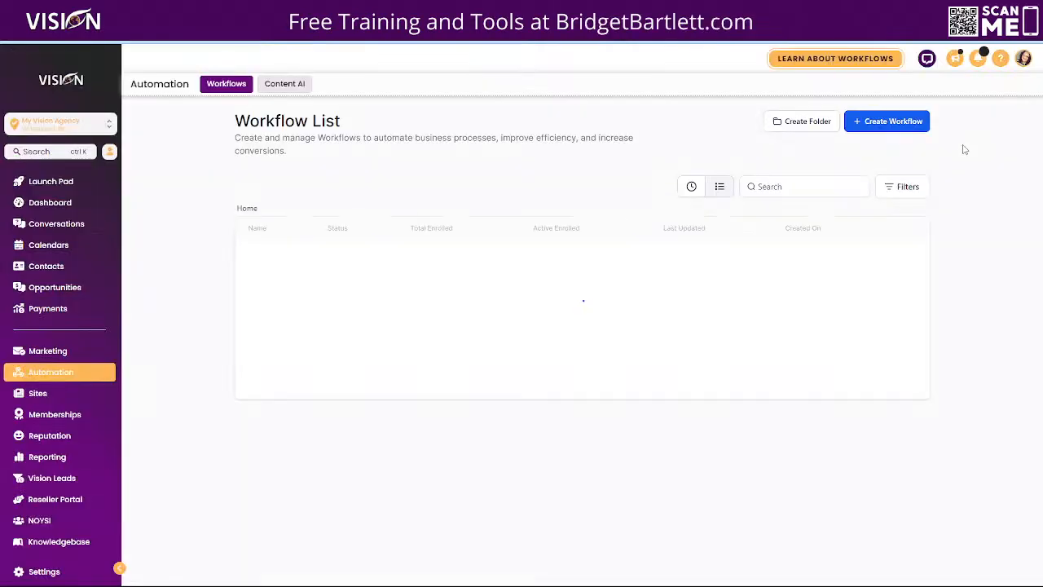
left_click(884, 119)
left_click(394, 280)
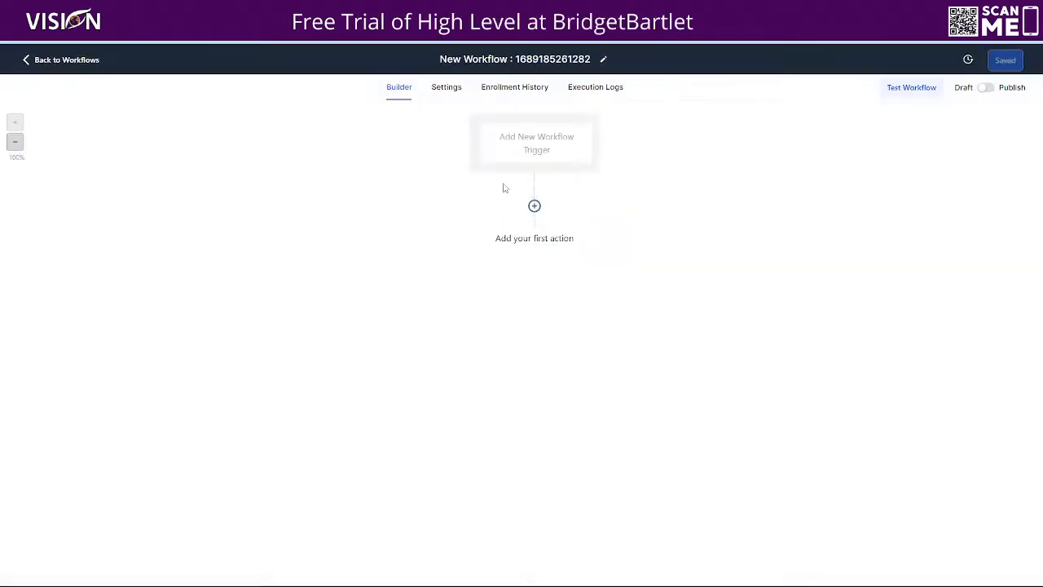
left_click(532, 210)
left_click(845, 204)
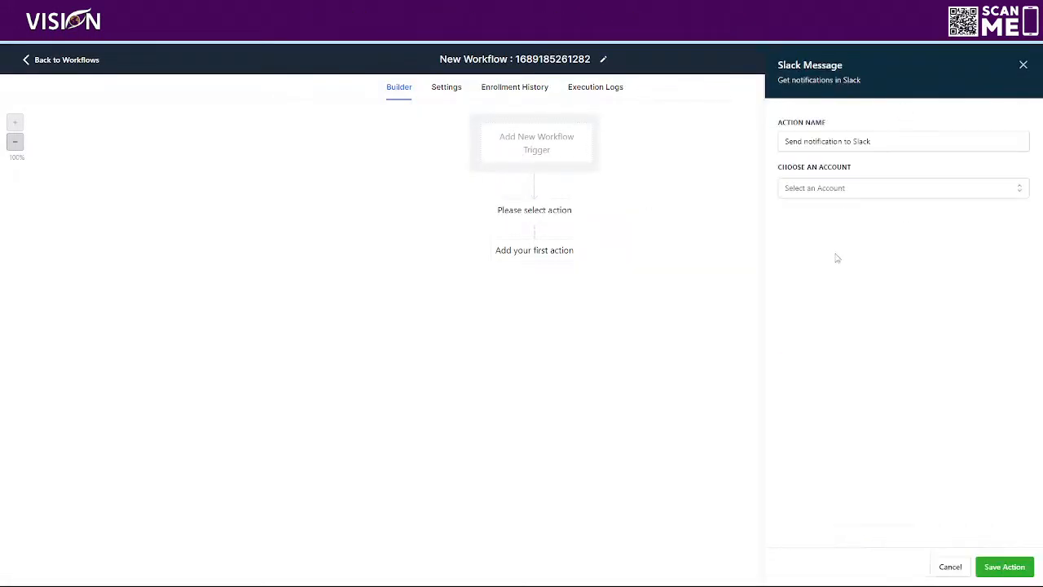
- Set the Slack account to Visionmarketinganddesign - consulting, the event to Send Public Channel message, and the channel to general
left_click(805, 187)
left_click(823, 236)
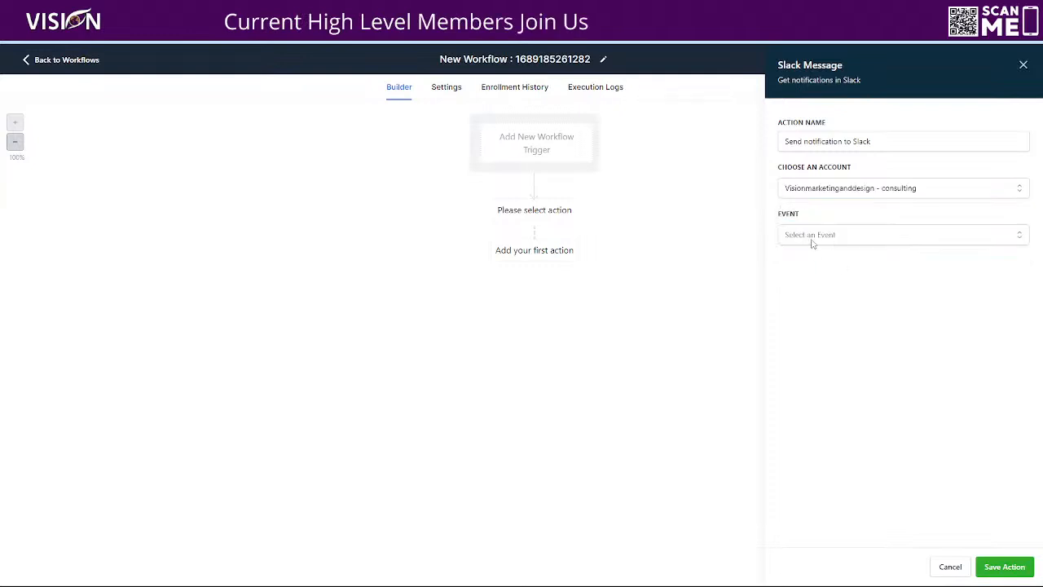
left_click(810, 235)
left_click(819, 299)
left_click(831, 282)
- Paste the copied onboarding request message into the message field and save the action
left_click(809, 331)
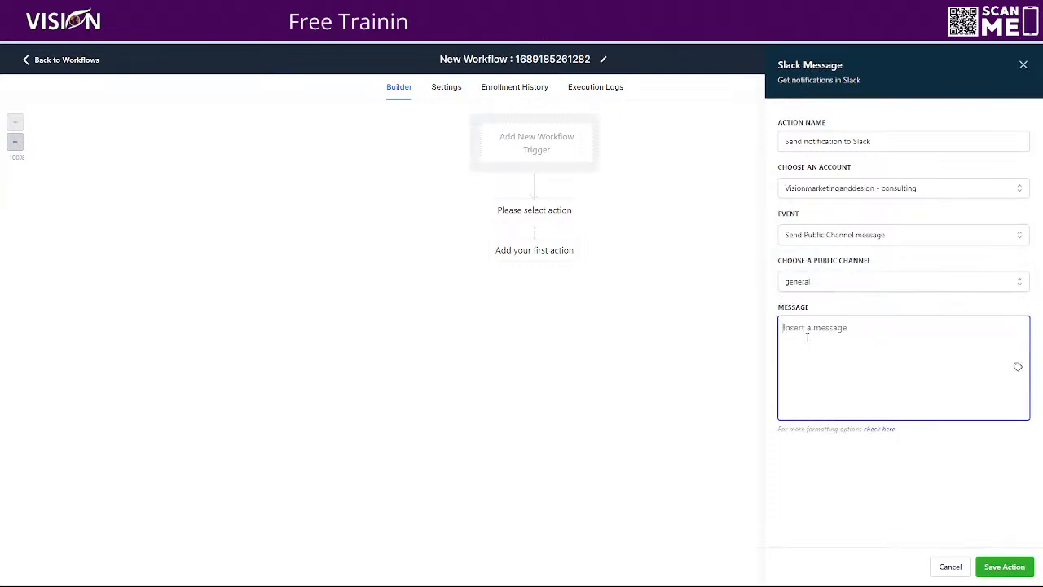
key("ctrl+v")
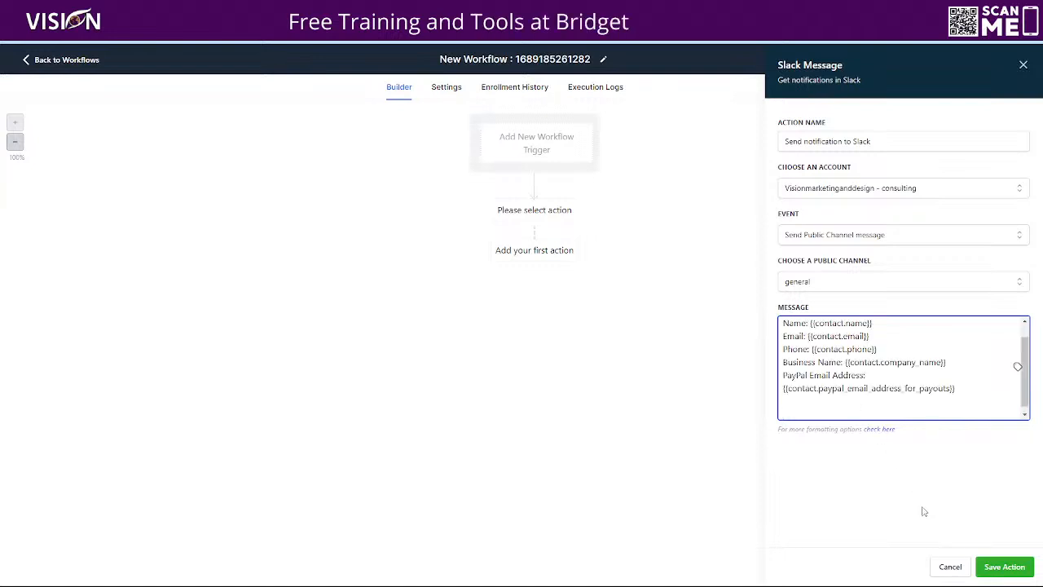
left_click(1004, 566)
- Rename the new workflow to slack and save it
left_click_drag(596, 61, 468, 62)
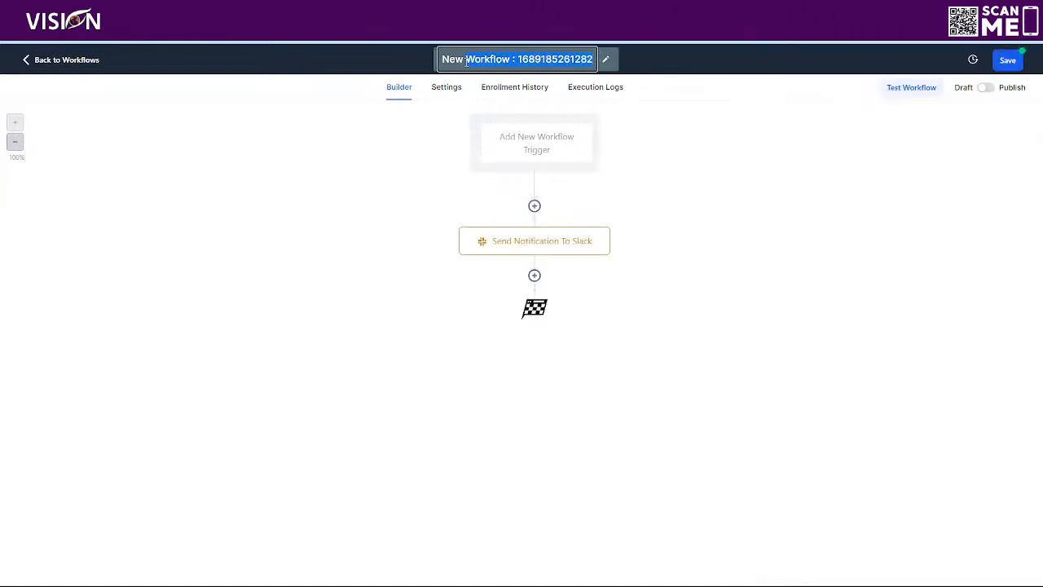
type("slack")
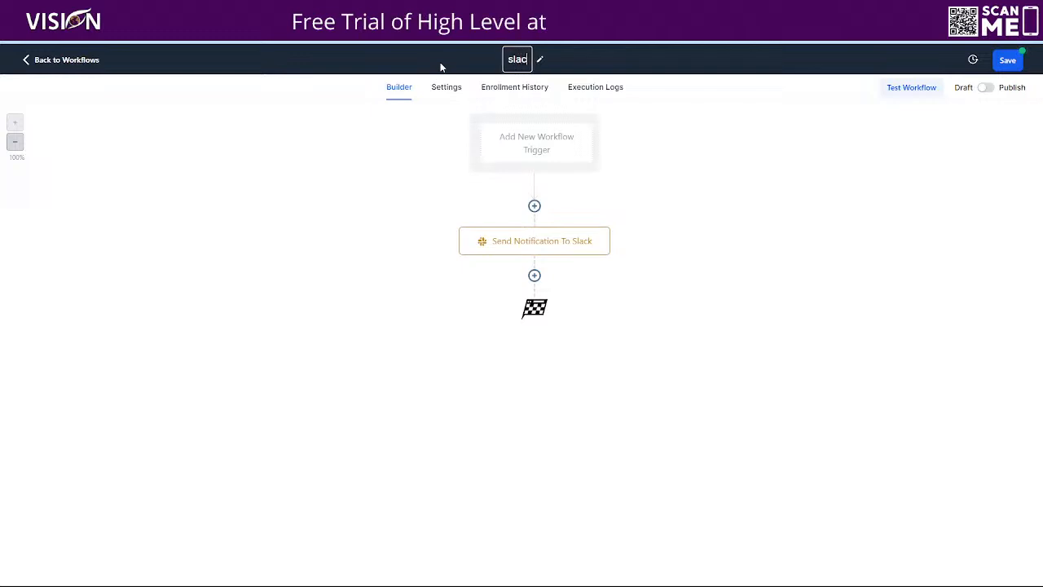
left_click(1007, 60)
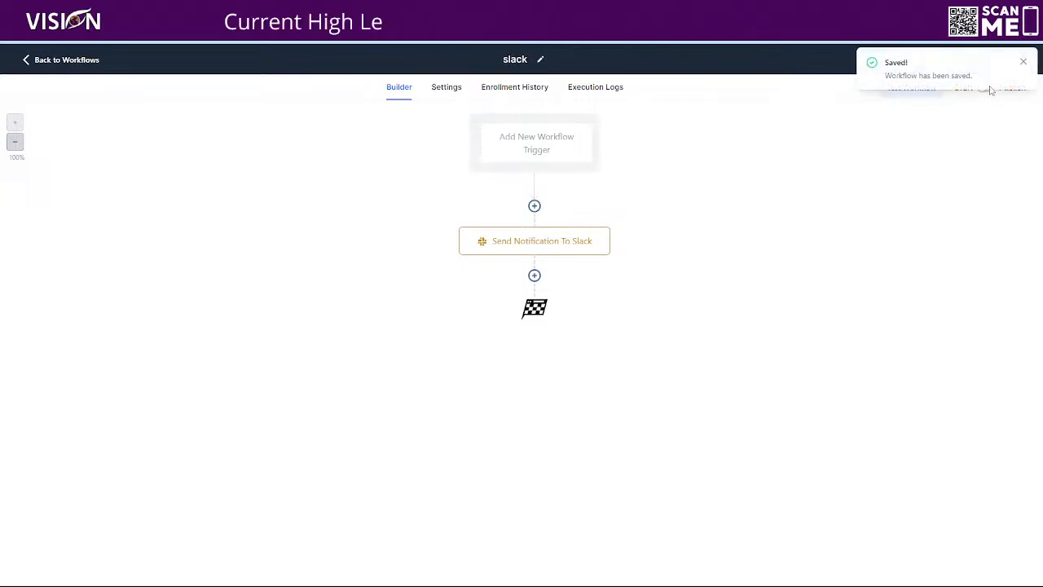
- Publish and save the slack workflow, then return to the workflow list
left_click(1022, 62)
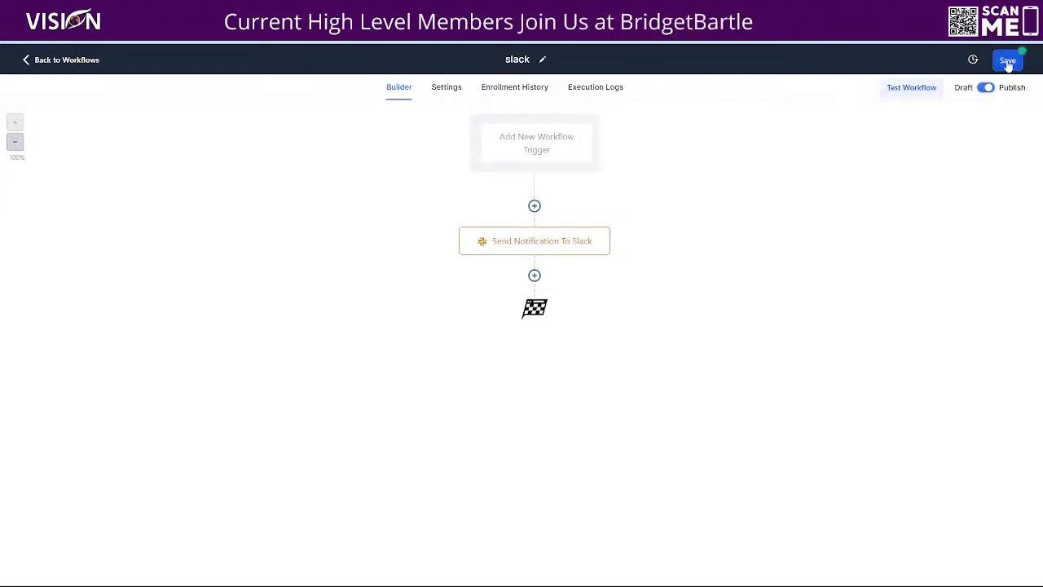
left_click(1007, 64)
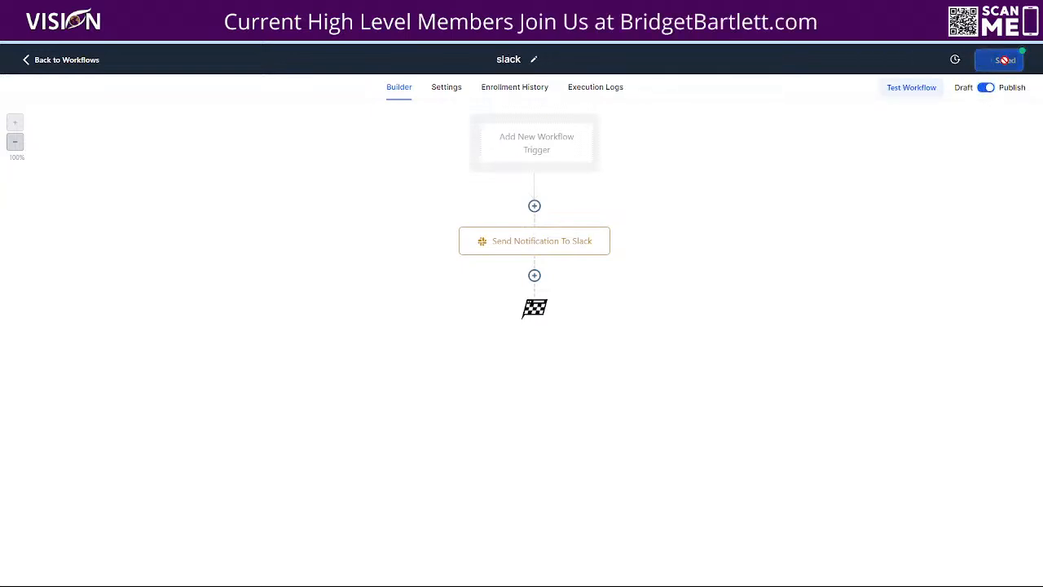
left_click(76, 61)
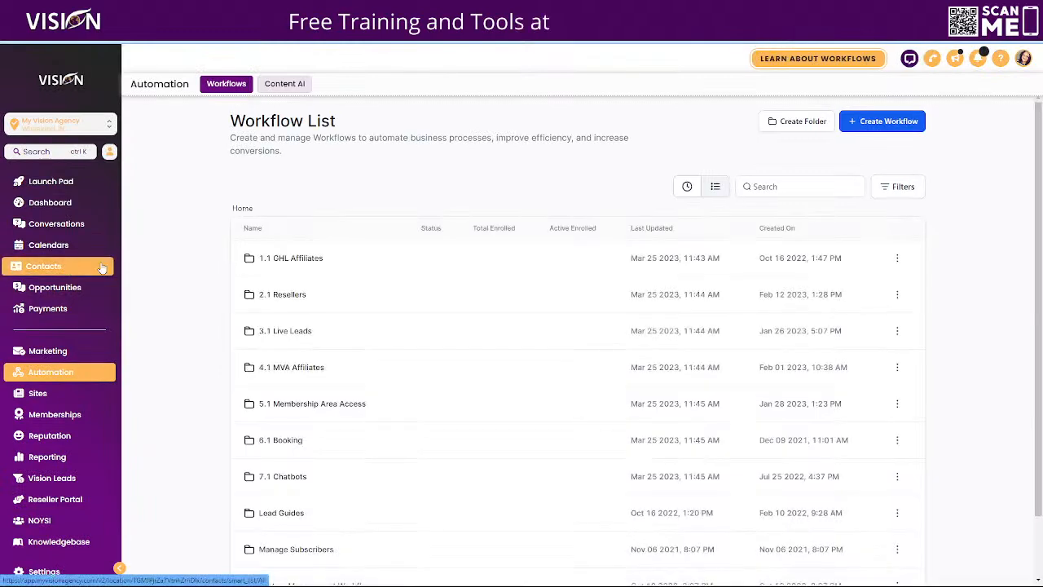
- Search the contacts for test and open the first matching contact's record
left_click(70, 269)
left_click(851, 151)
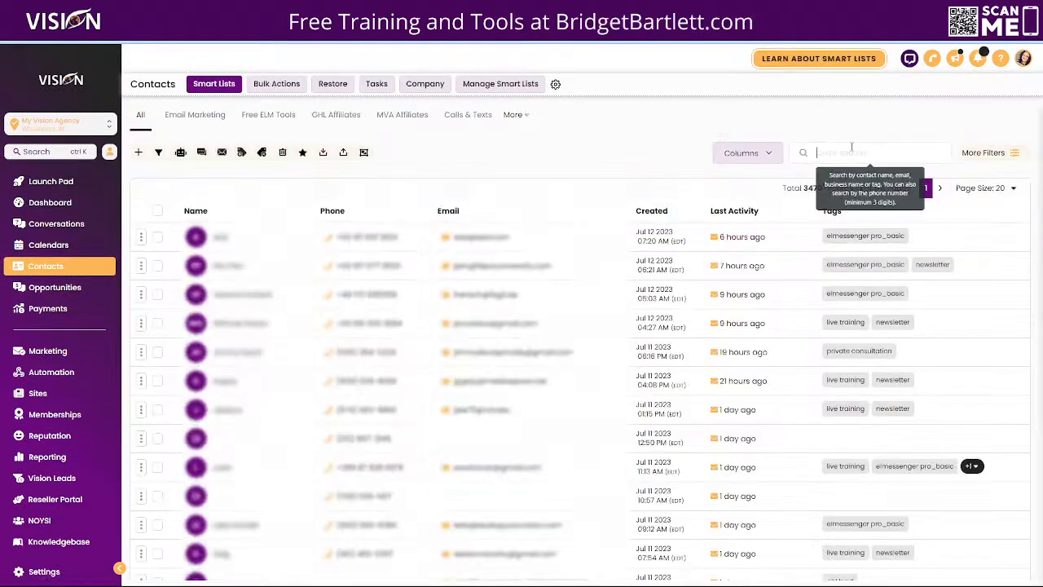
type("test")
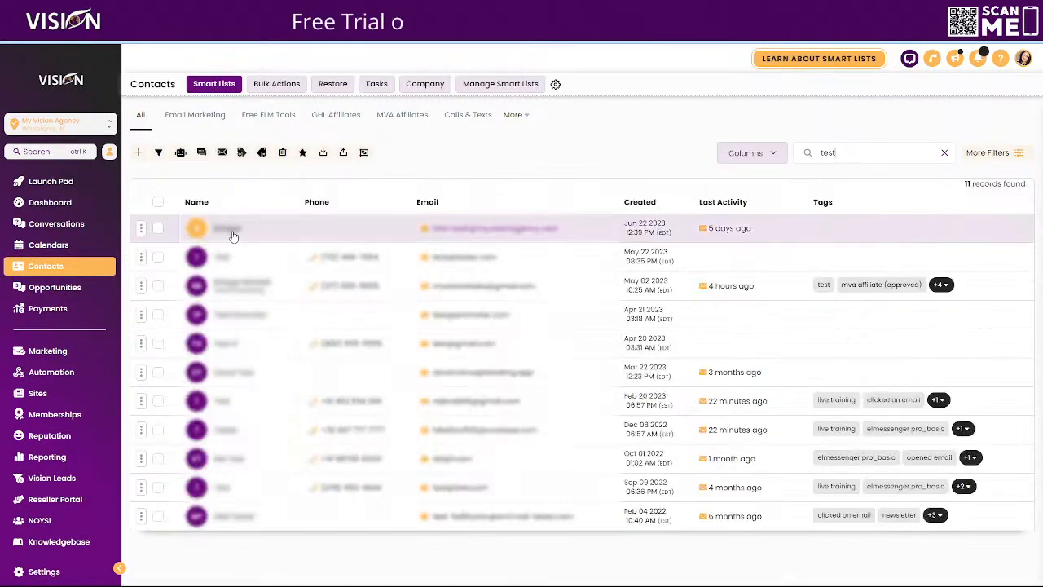
left_click(231, 234)
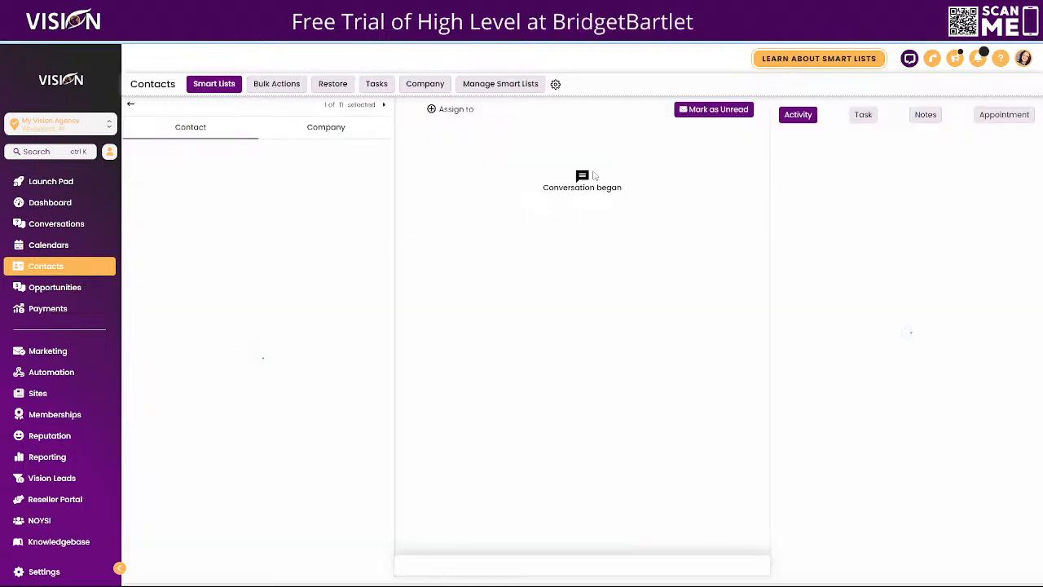
- Add the contact to Workflow - slack with an event start date of Wed, Jul 12, 2023 2:10 PM
scroll(277, 340, "down", 6)
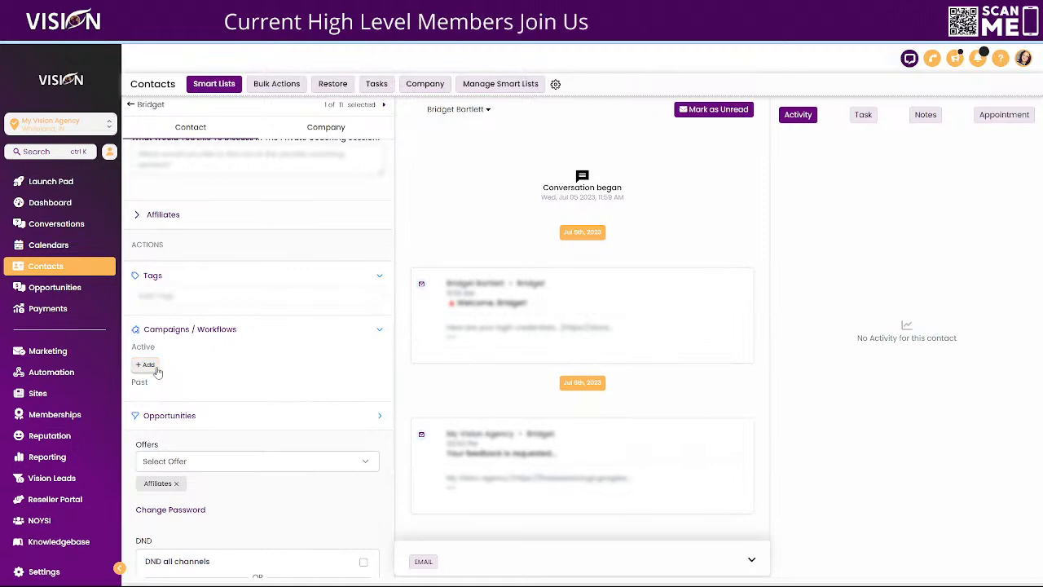
left_click(145, 364)
left_click(419, 131)
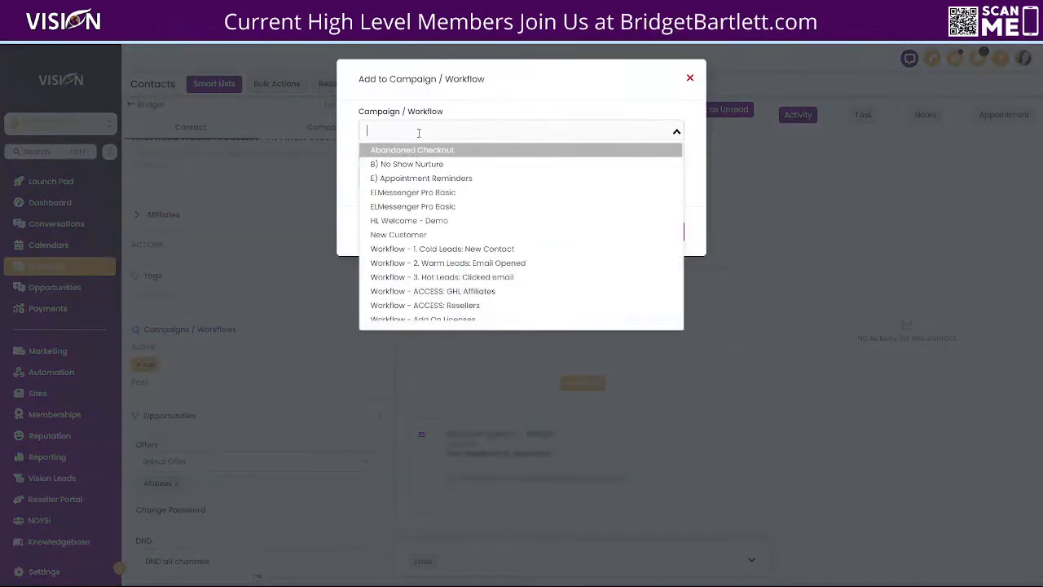
type("sla")
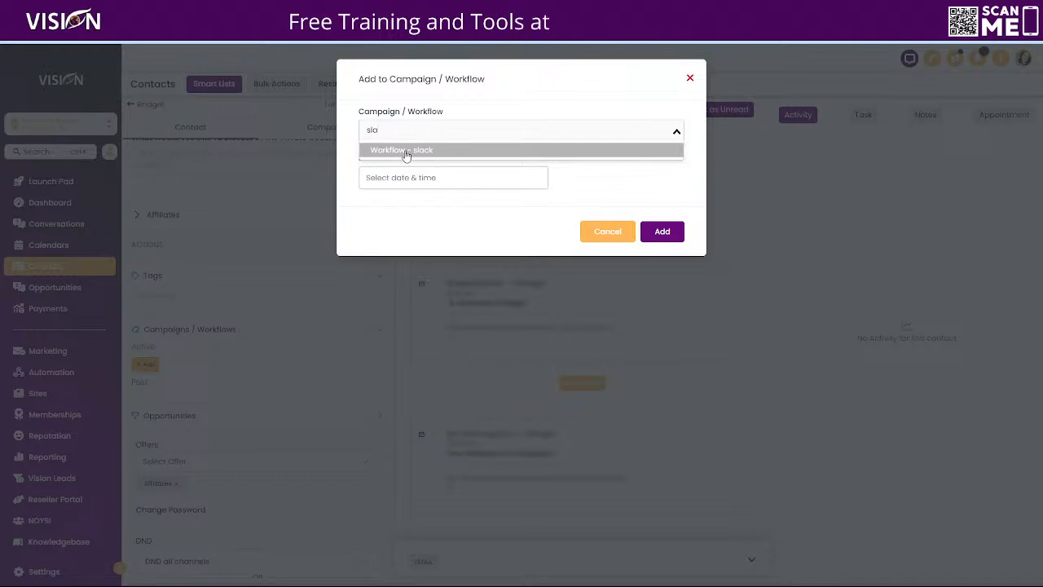
left_click(404, 150)
left_click(463, 184)
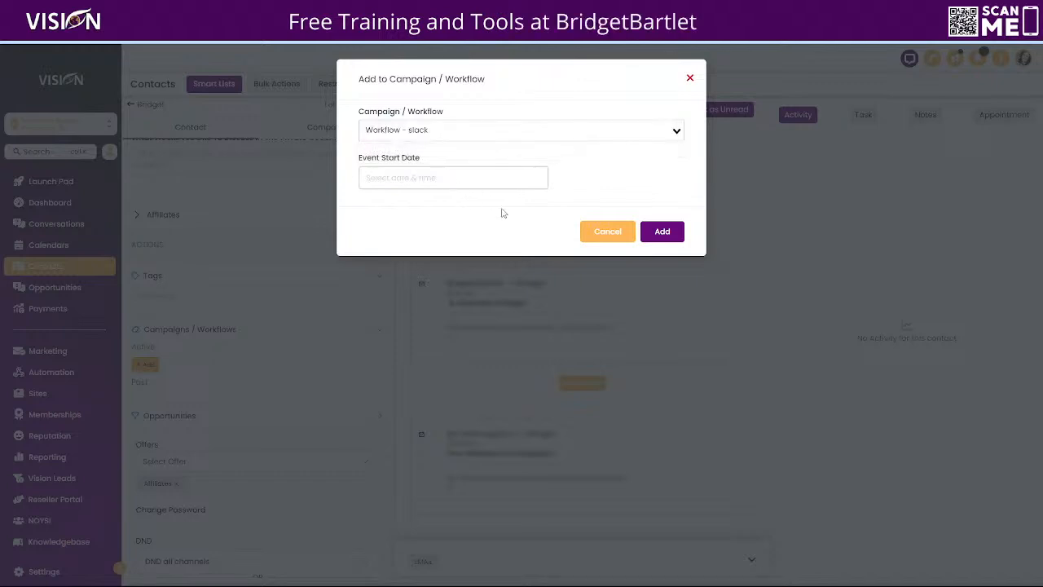
left_click(529, 422)
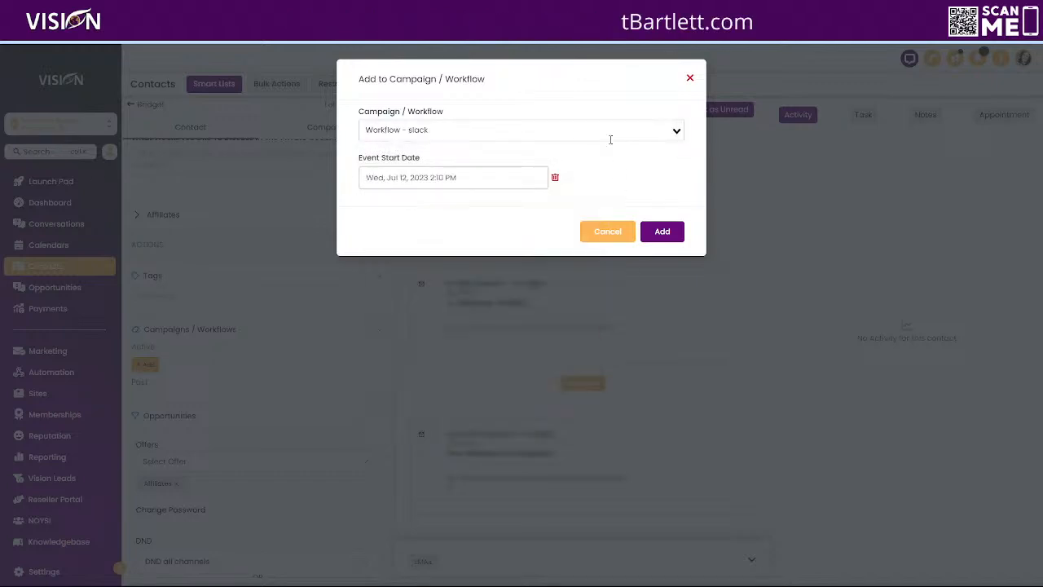
left_click(663, 232)
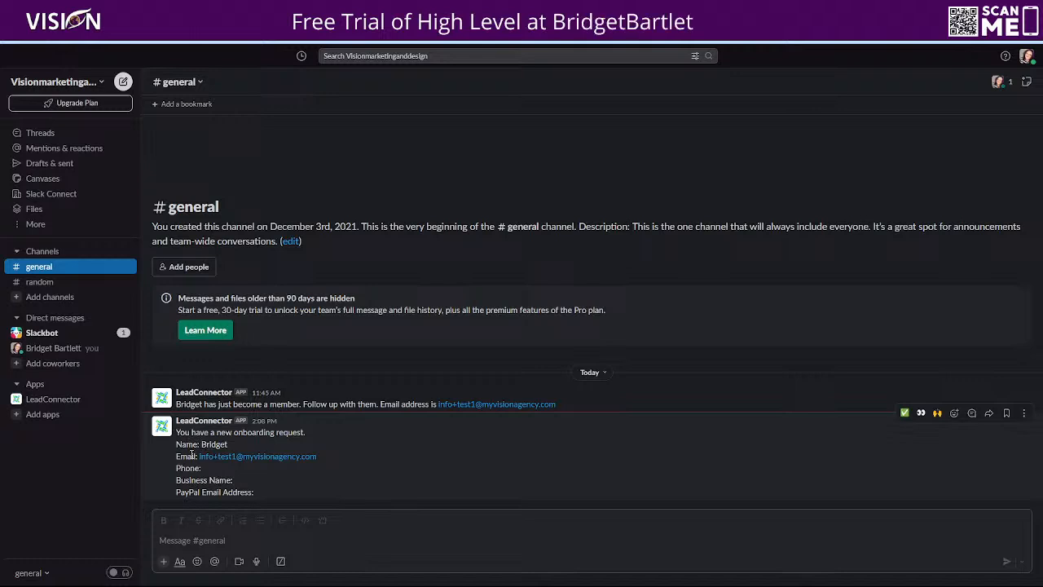
- In Slack, examine the onboarding request message posted in the general channel
left_click_drag(200, 444, 239, 447)
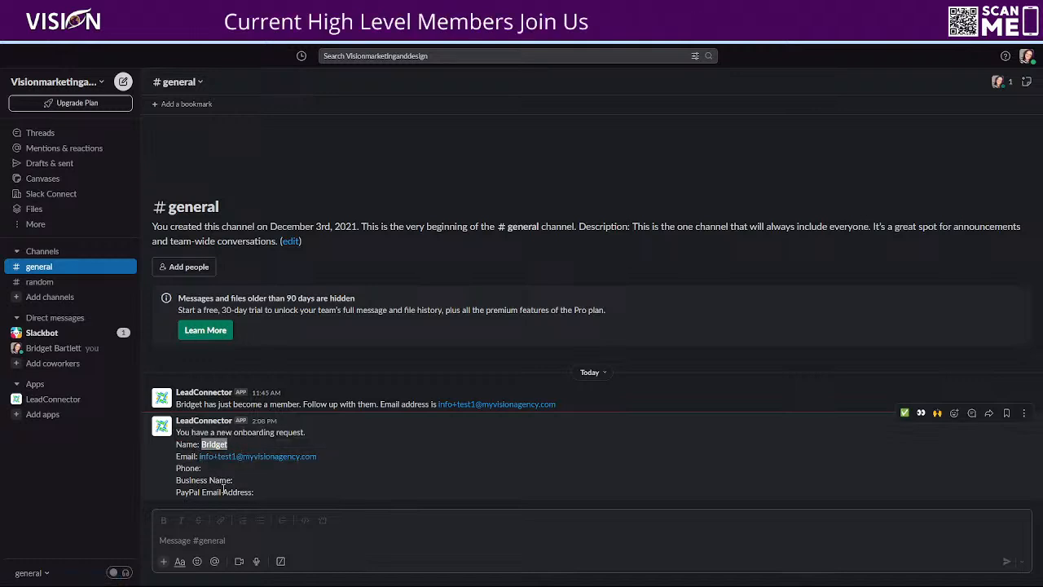